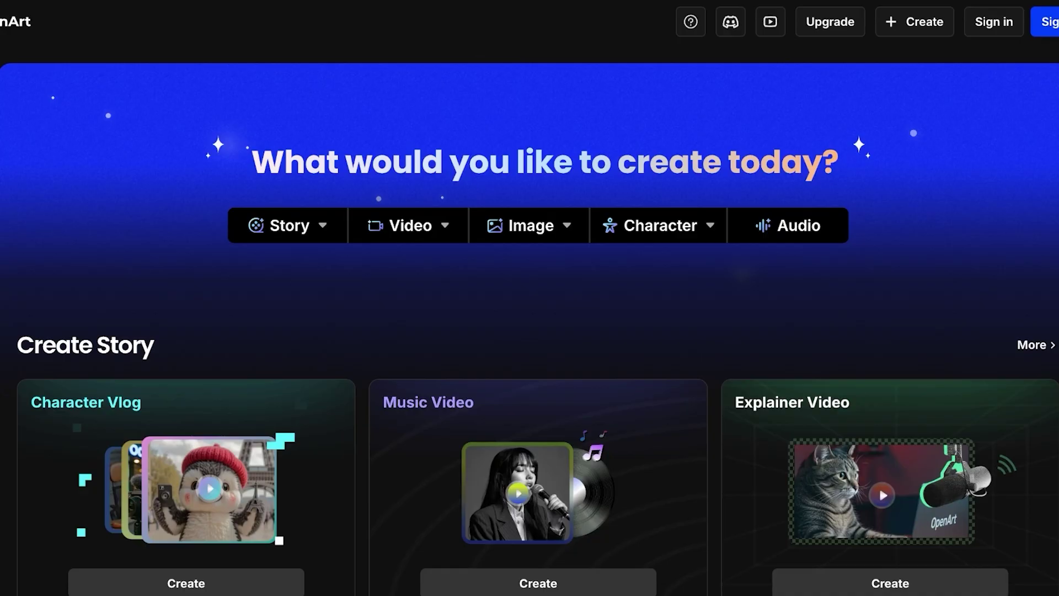
- Sign up for OpenArt with a Google account and allow it to access the profile information
scroll(529, 320, "down", 3)
scroll(529, 320, "up", 3)
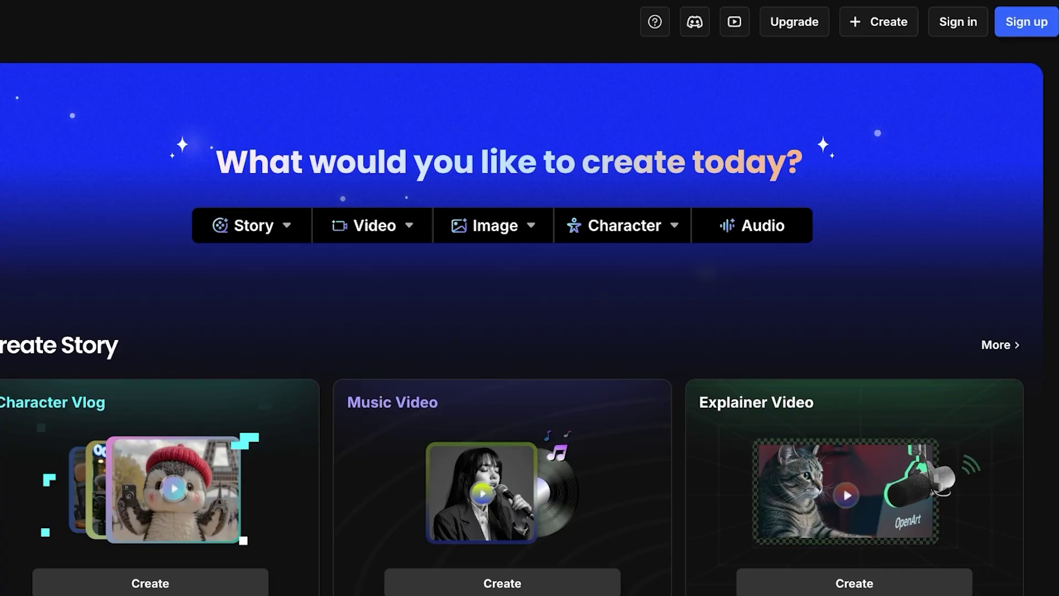
left_click(1027, 22)
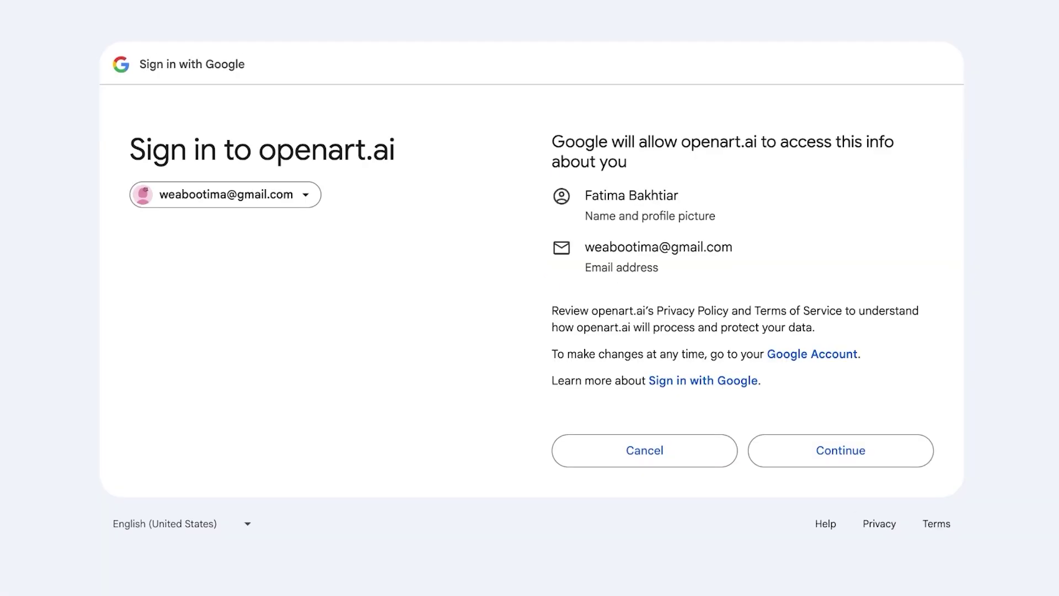
left_click(842, 451)
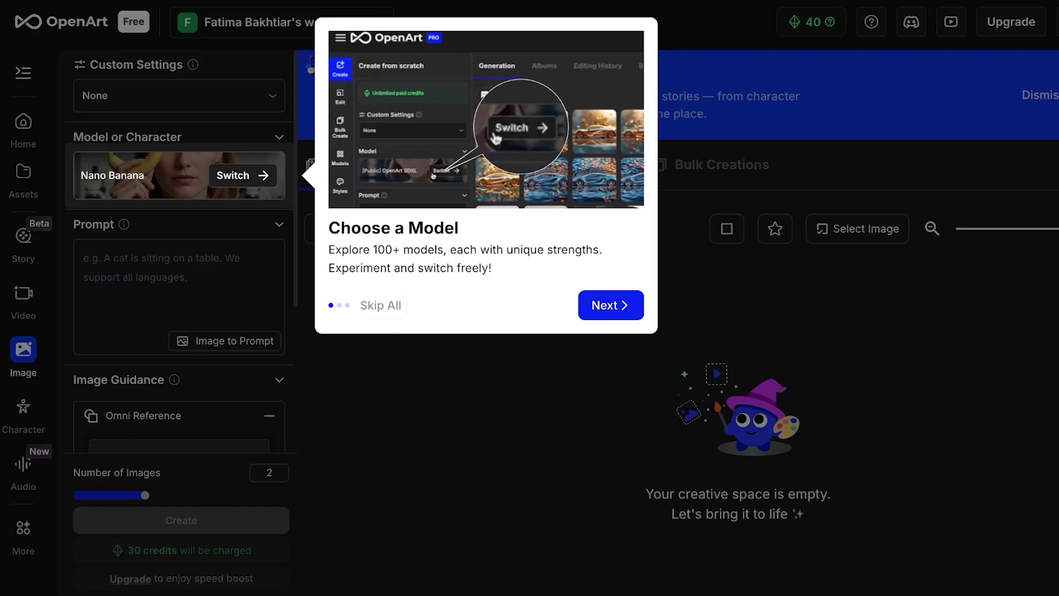
- Dismiss the introductory model tour and go to the home page
key("Escape")
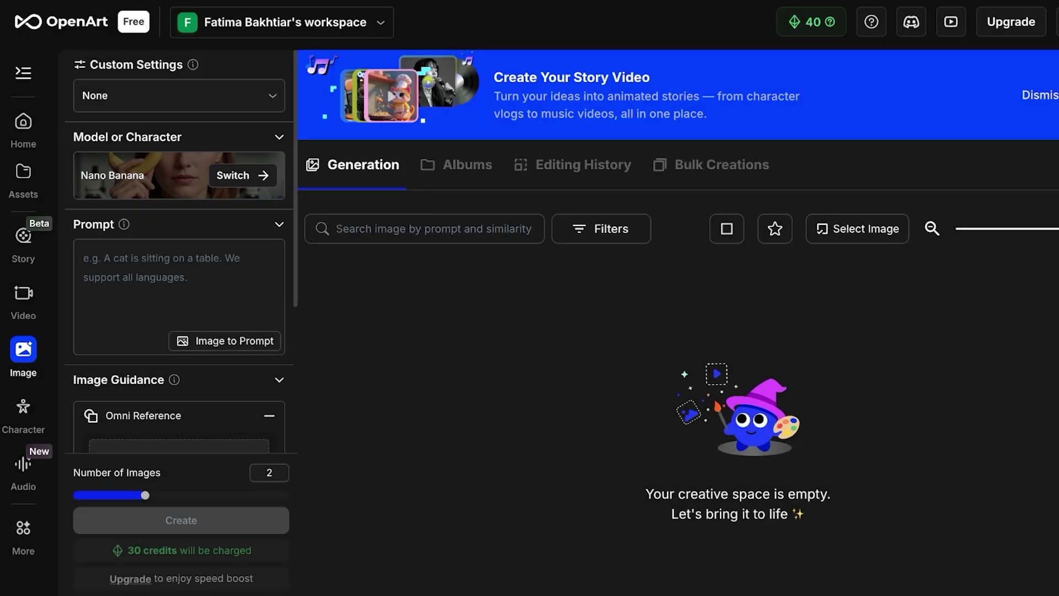
left_click(23, 73)
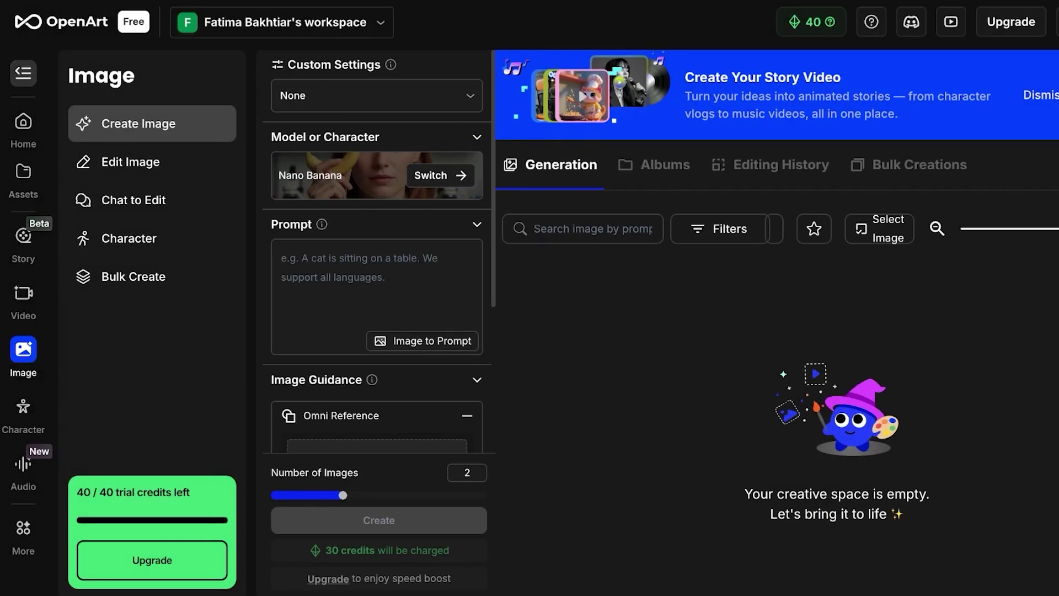
left_click(23, 121)
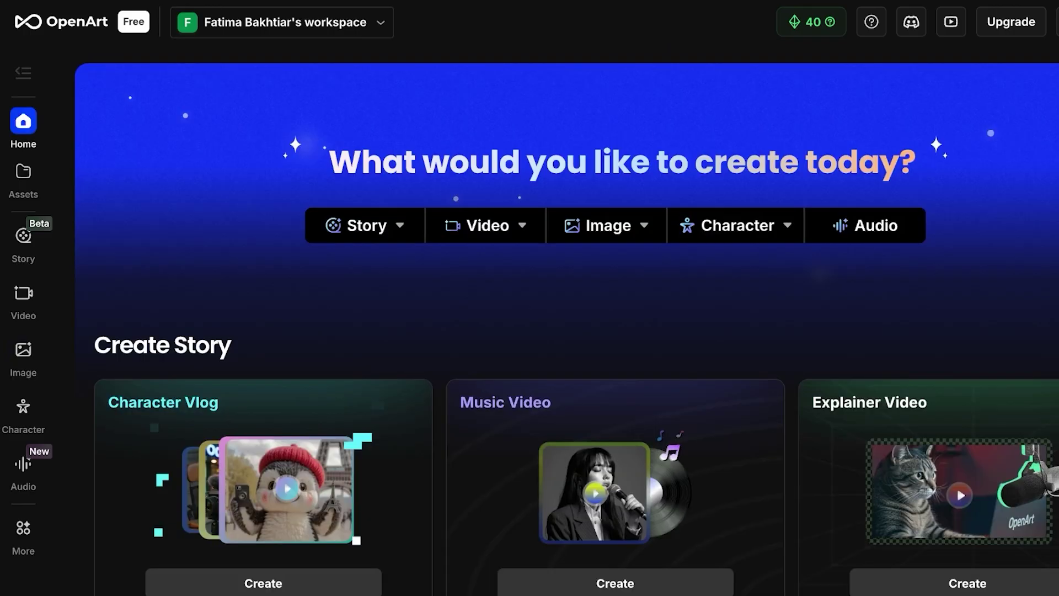
- Open the Create Visual page for characters and examine its templates, reference, pose and placement options
mouse_move(737, 225)
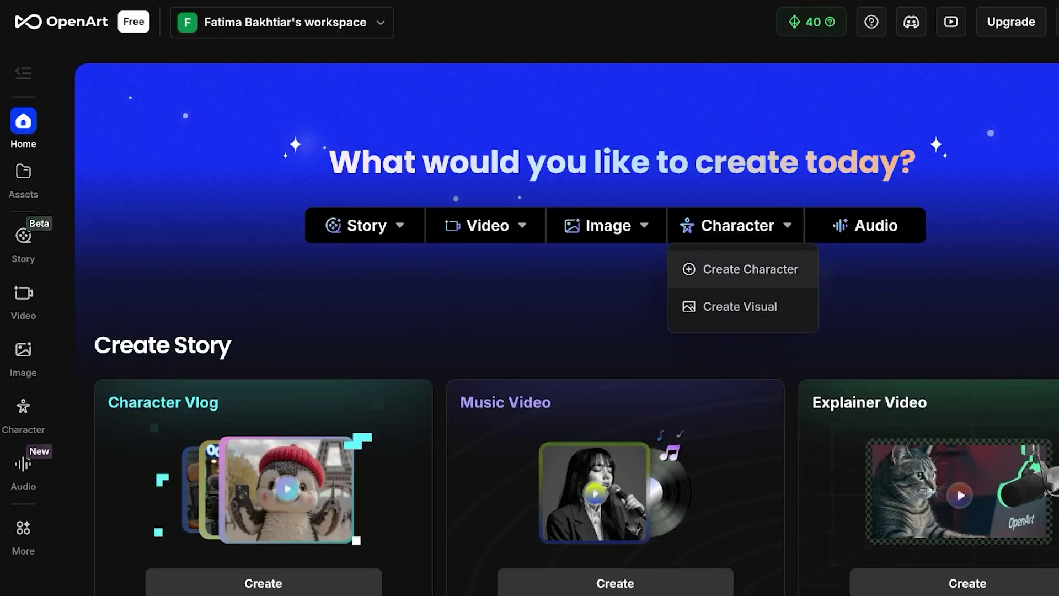
left_click(740, 306)
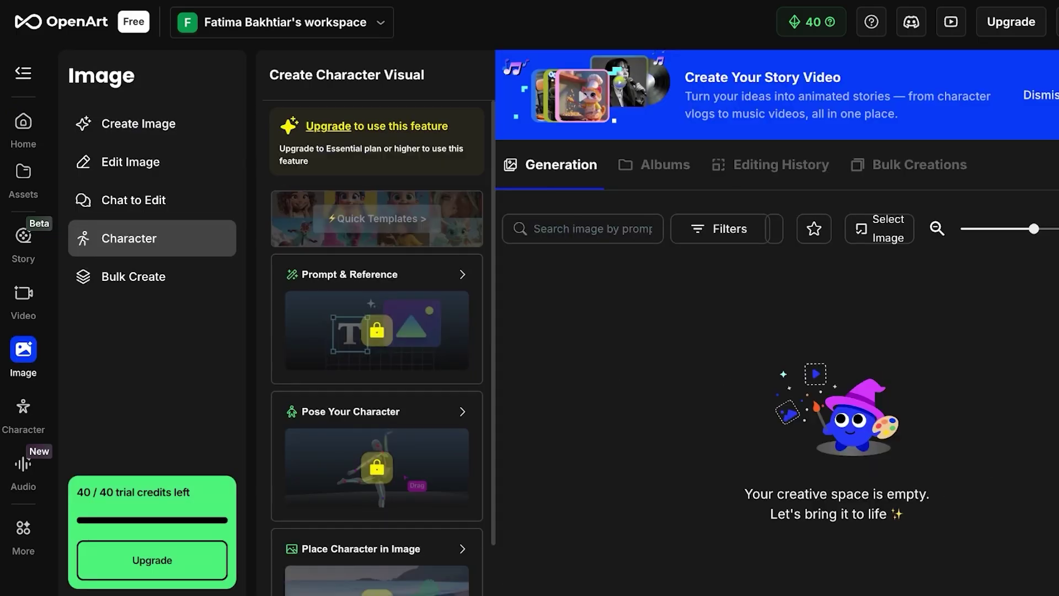
scroll(377, 347, "down", 1)
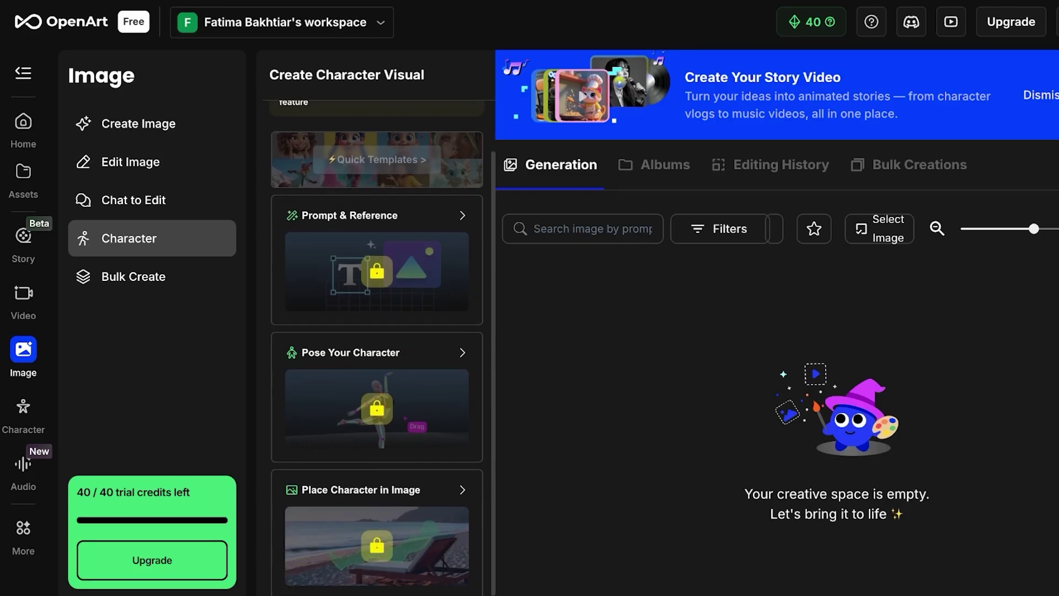
scroll(377, 348, "up", 1)
scroll(377, 348, "down", 1)
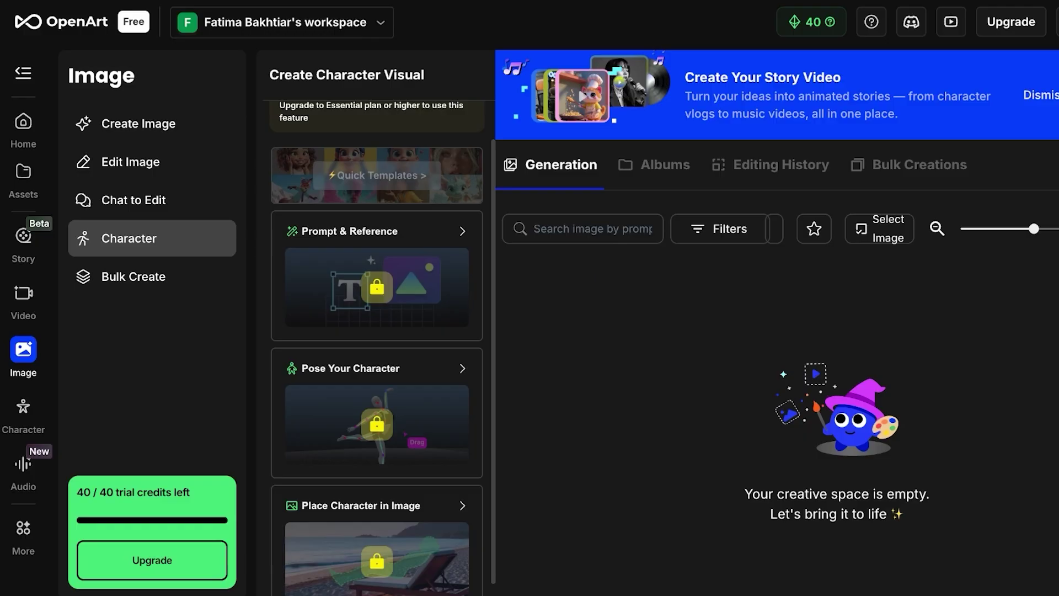
scroll(377, 348, "down", 1)
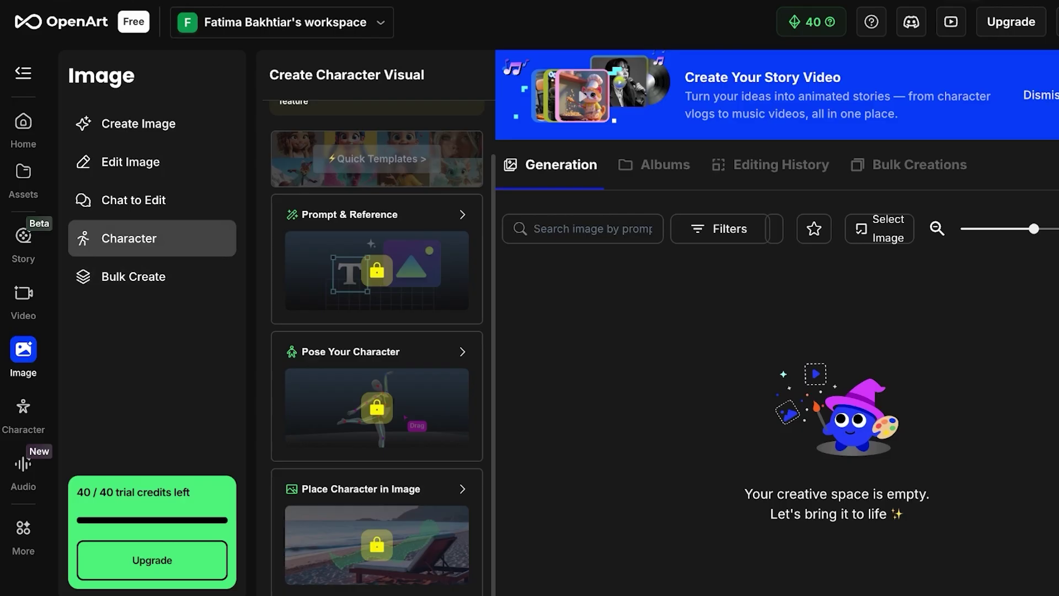
scroll(377, 348, "up", 1)
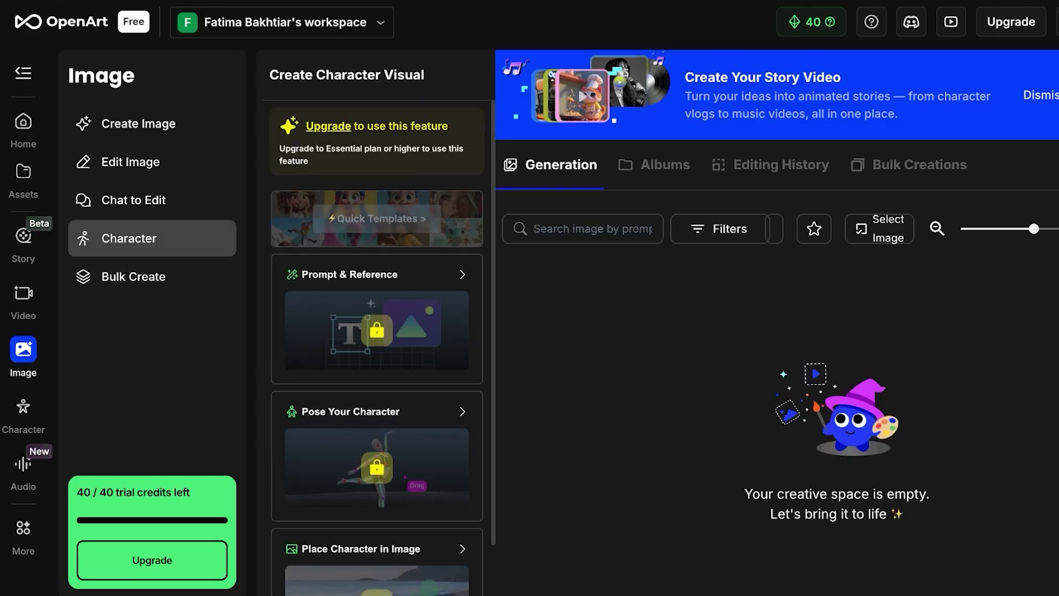
mouse_move(830, 22)
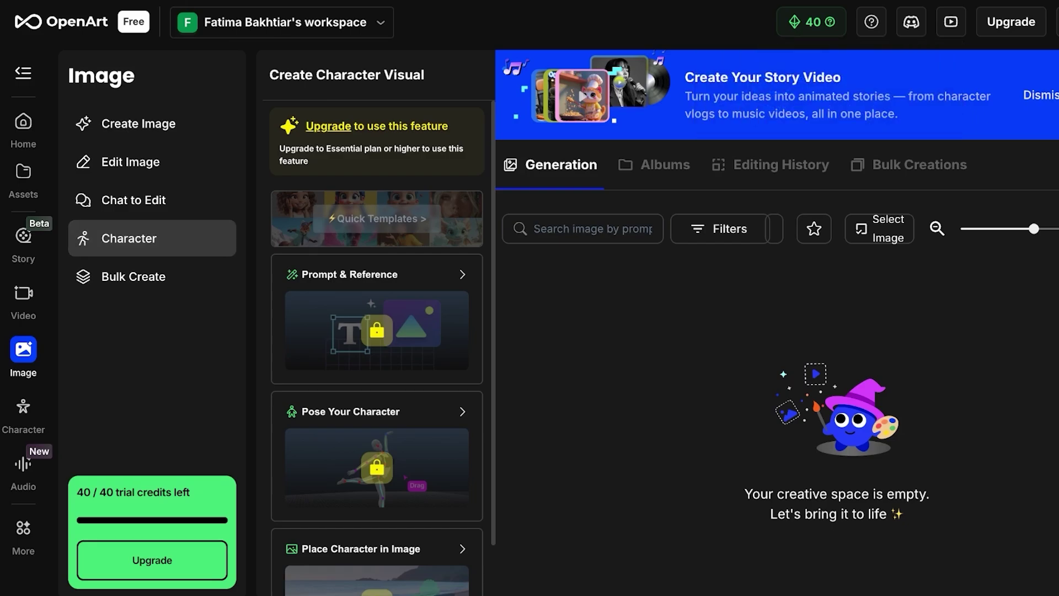
- Try to create a character named KIM from one uploaded portrait of the woman holding a pink heart-shaped stone
left_click(23, 407)
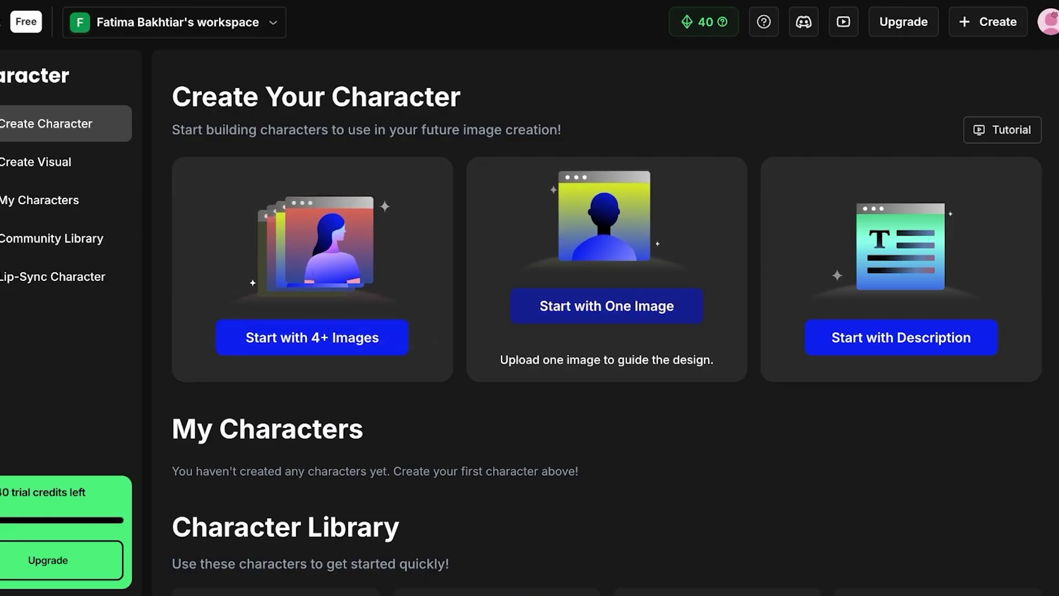
left_click(552, 306)
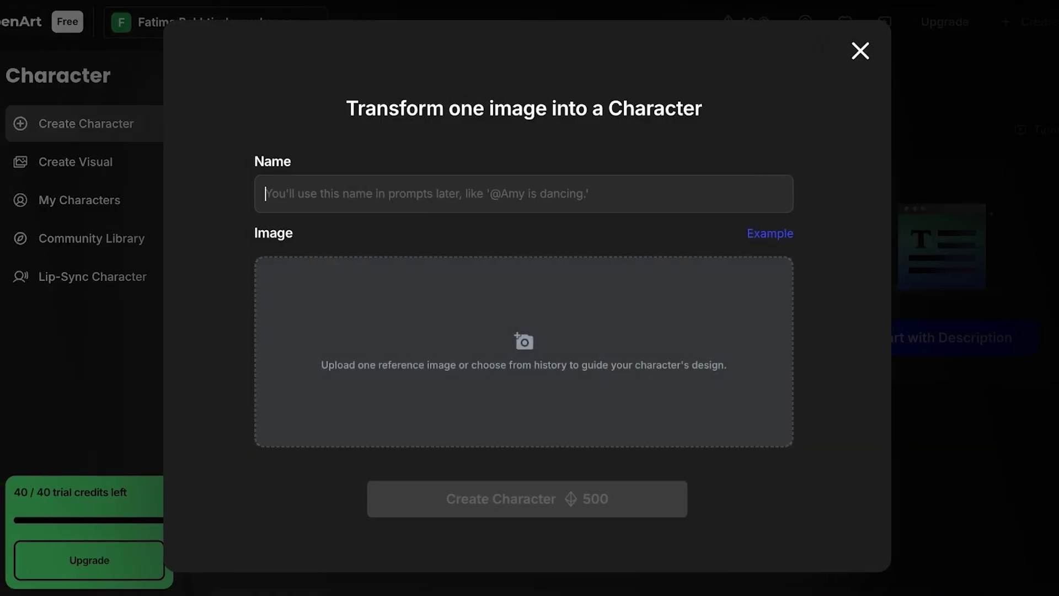
type("KIM")
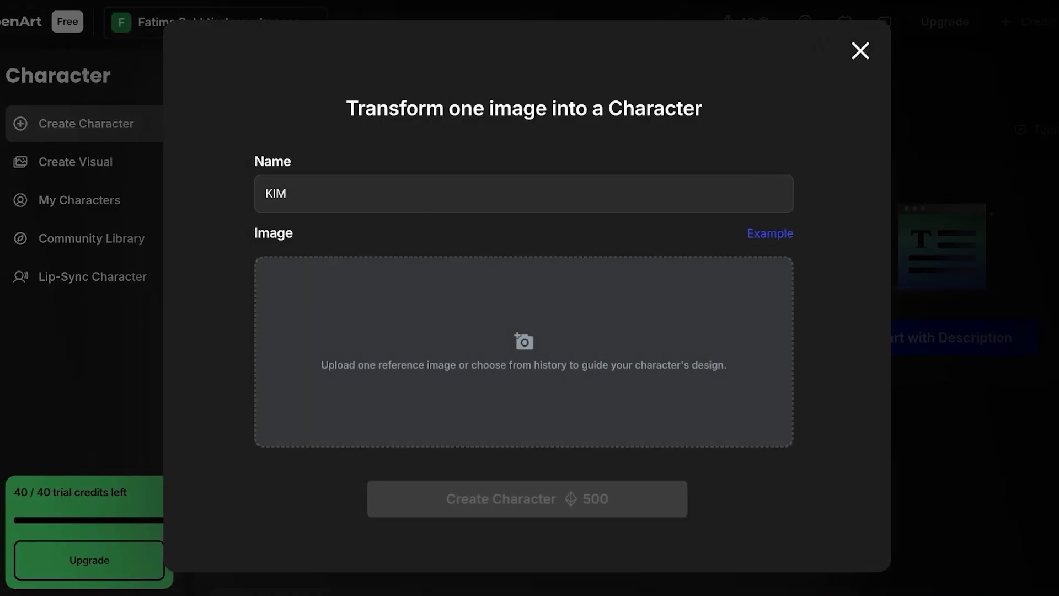
left_click(575, 385)
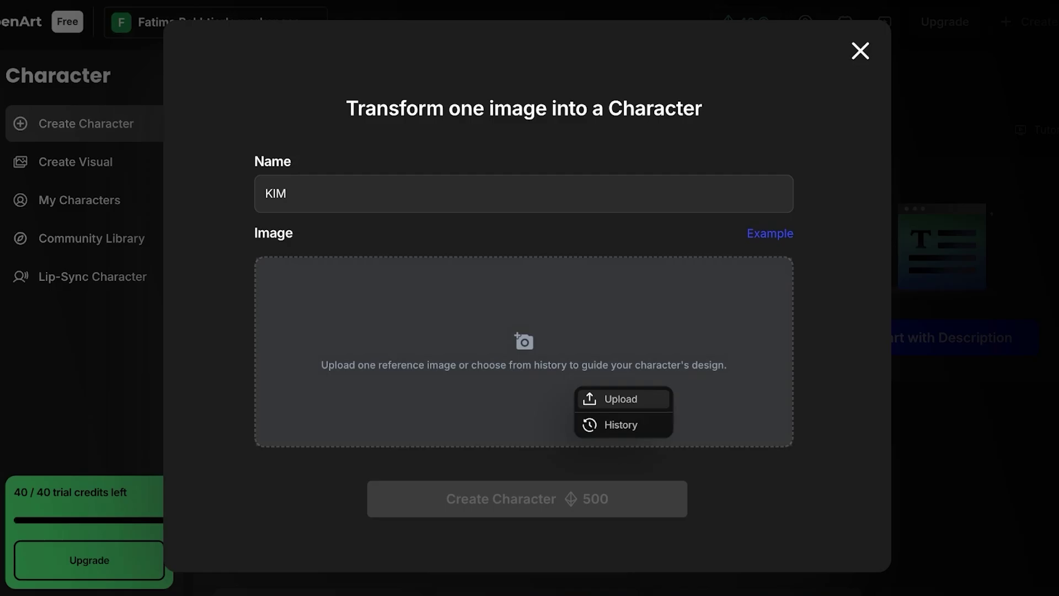
left_click(621, 399)
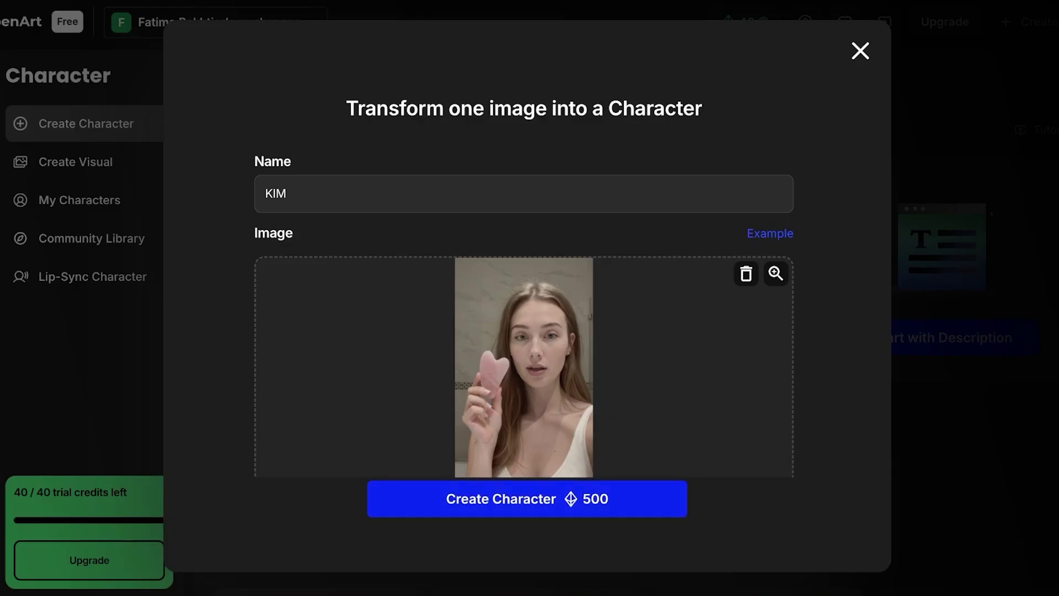
left_click(524, 500)
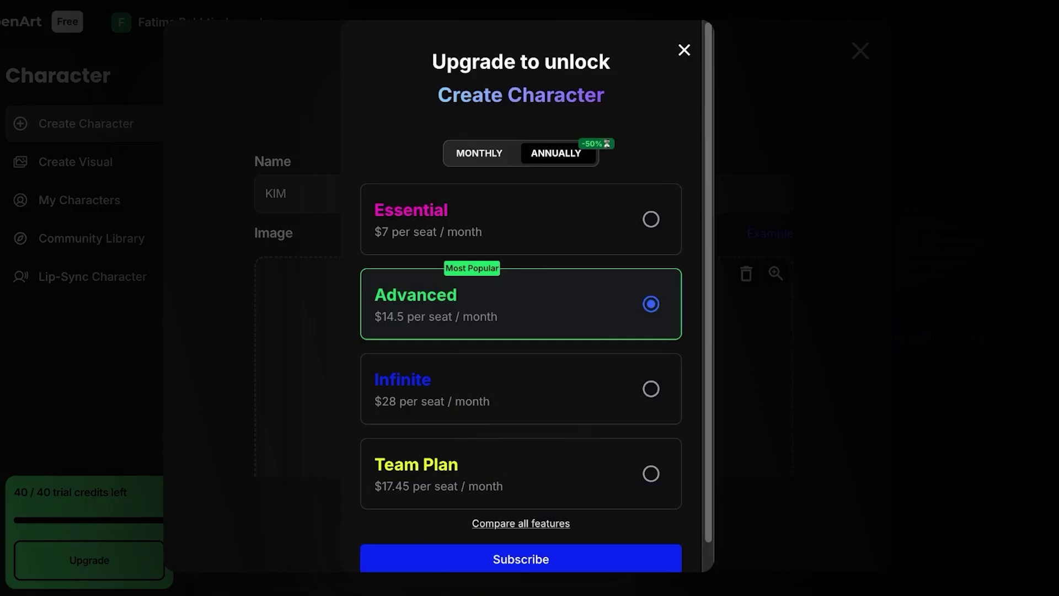
- Compare the plans and billing periods, subscribe to the Essential plan with monthly billing, and close the upgrade confirmation
left_click(480, 153)
scroll(521, 296, "down", 1)
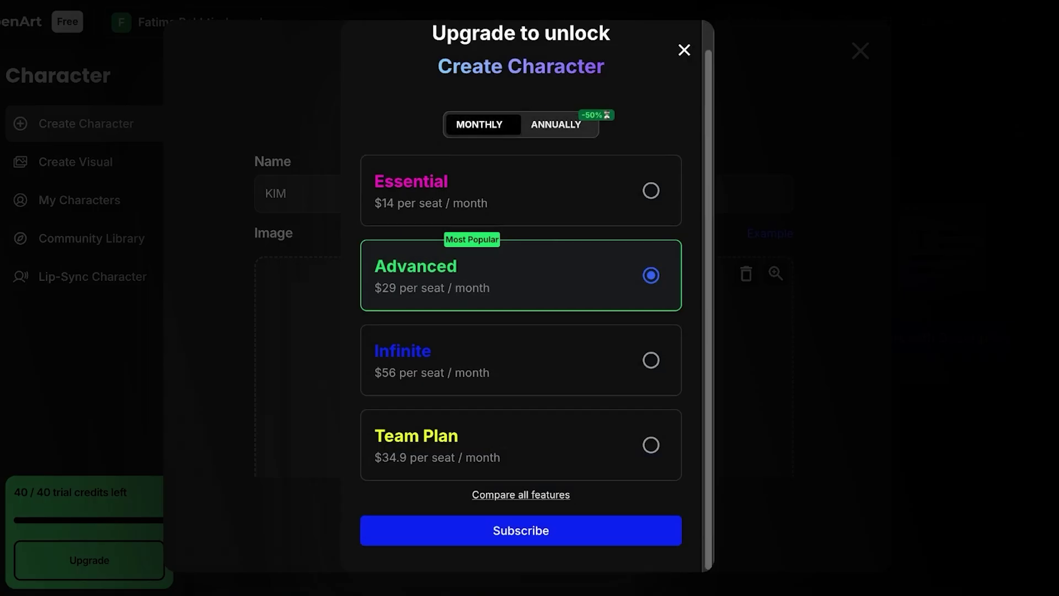
left_click(651, 191)
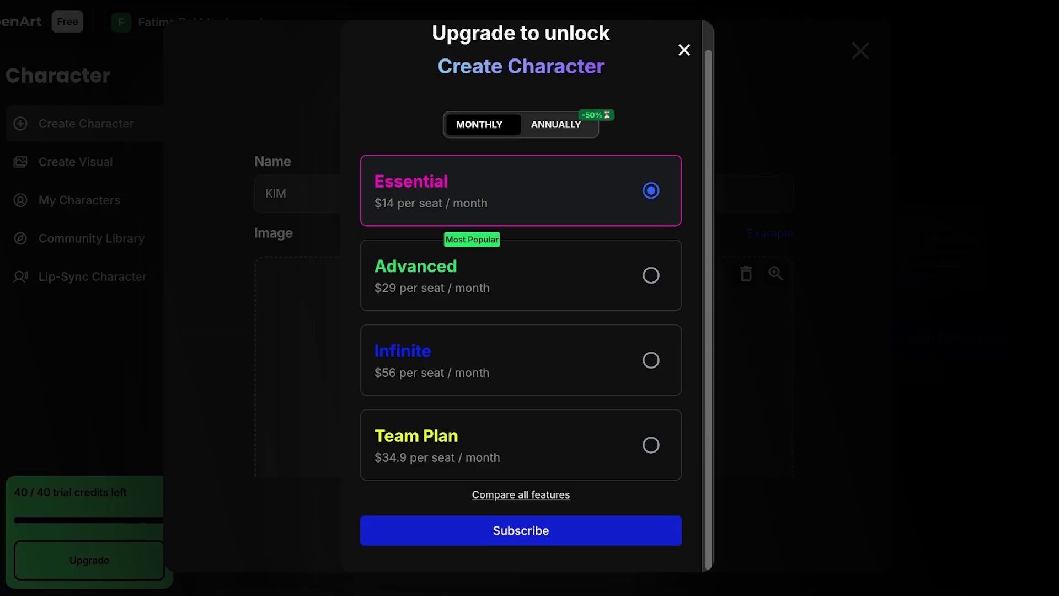
left_click(651, 444)
left_click(651, 360)
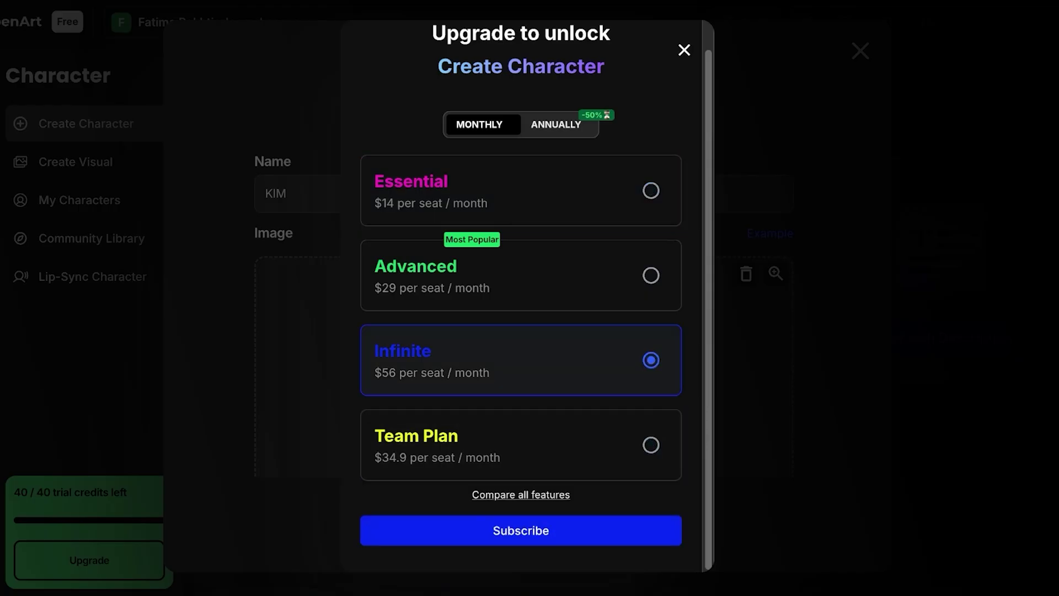
left_click(651, 190)
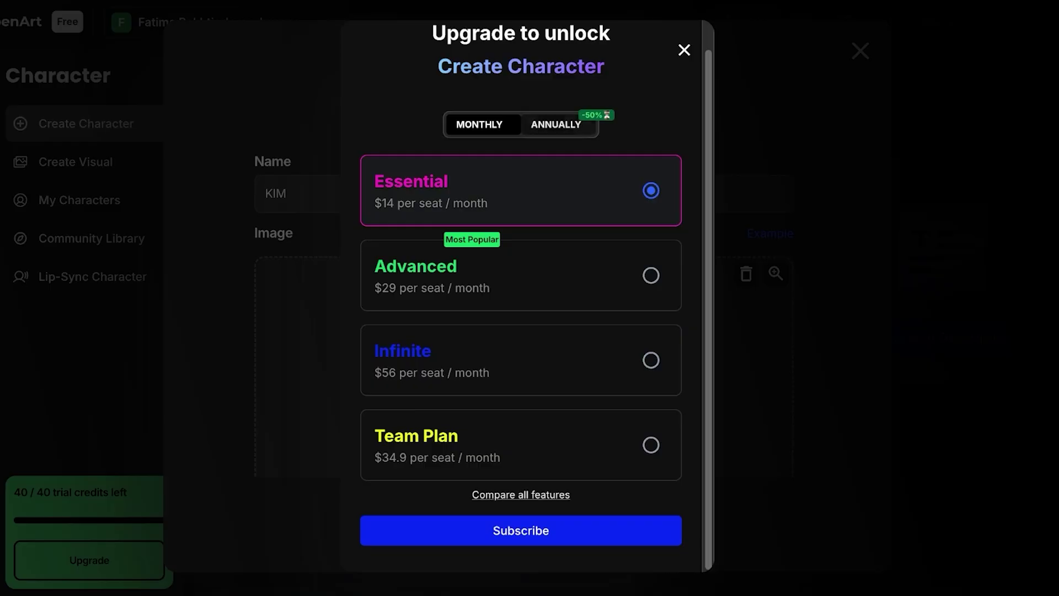
left_click(556, 125)
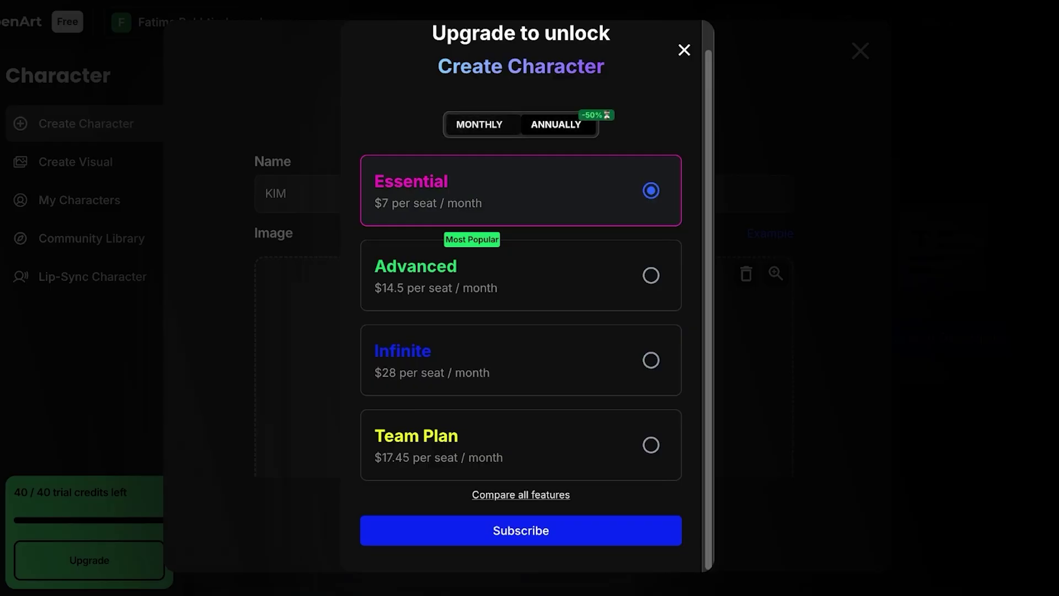
left_click(480, 125)
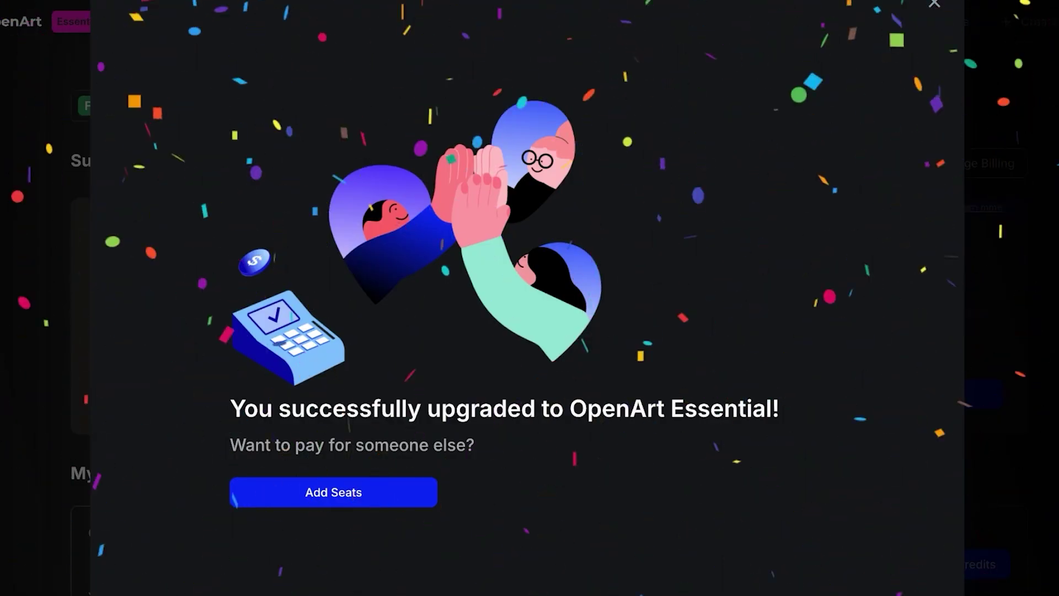
left_click(934, 4)
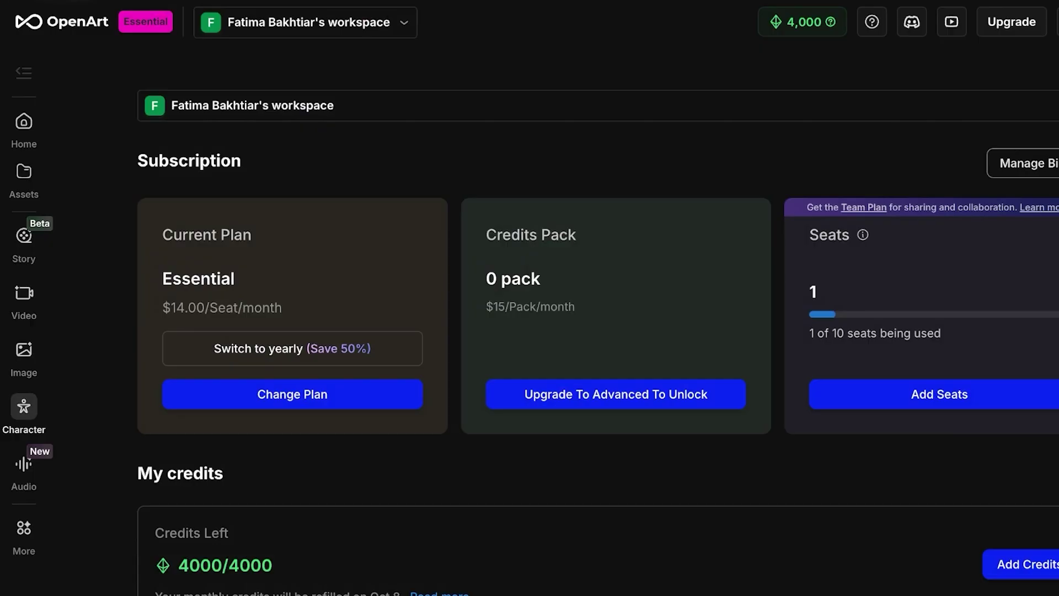
- Create a character named kim from one uploaded portrait image, checking the recommended input examples before starting the generation
left_click(24, 407)
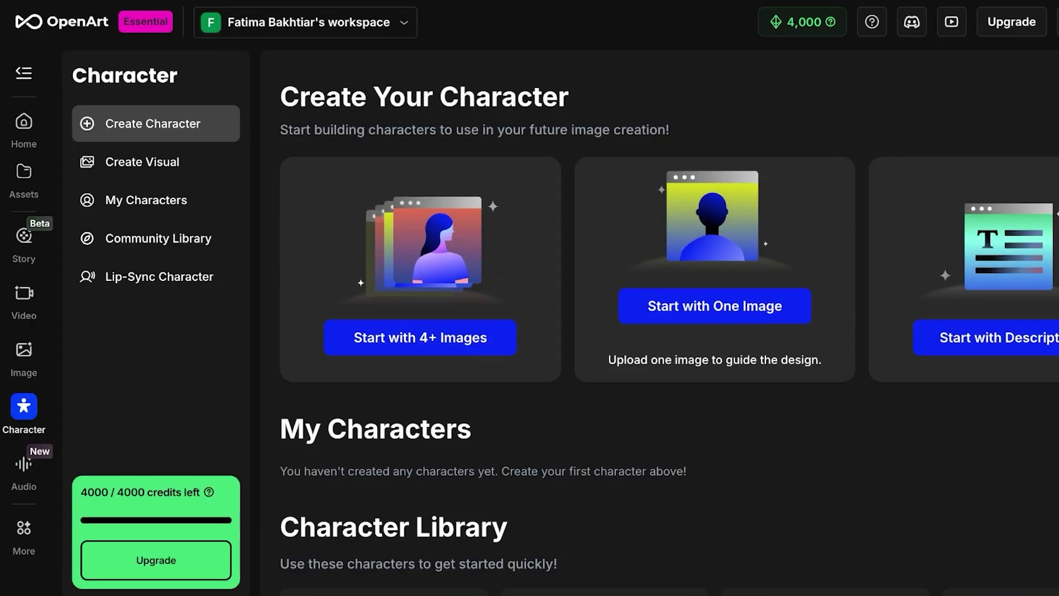
left_click(715, 306)
type("ki")
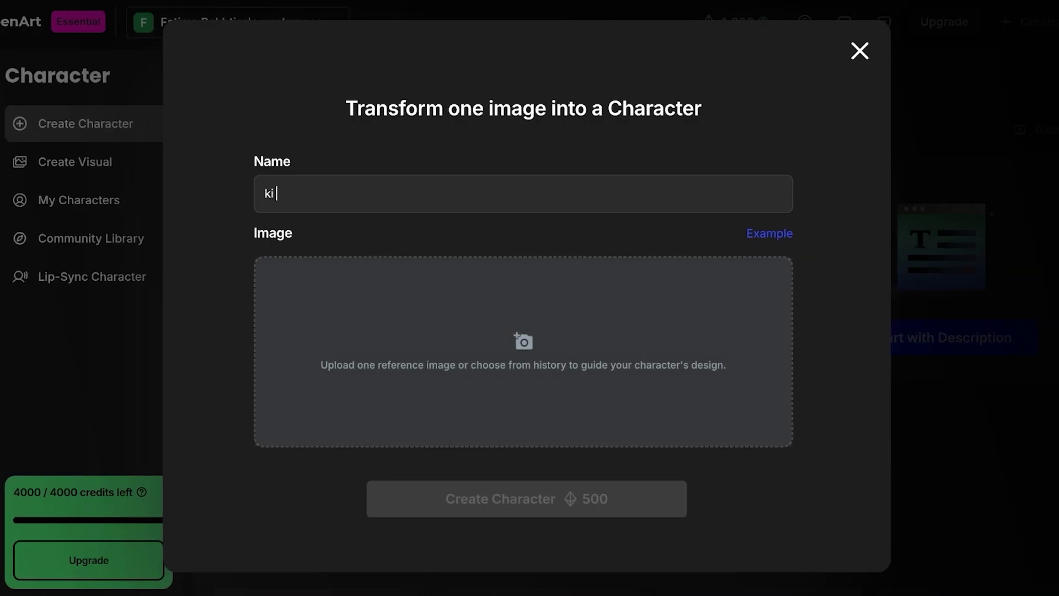
left_click(524, 343)
left_click(580, 343)
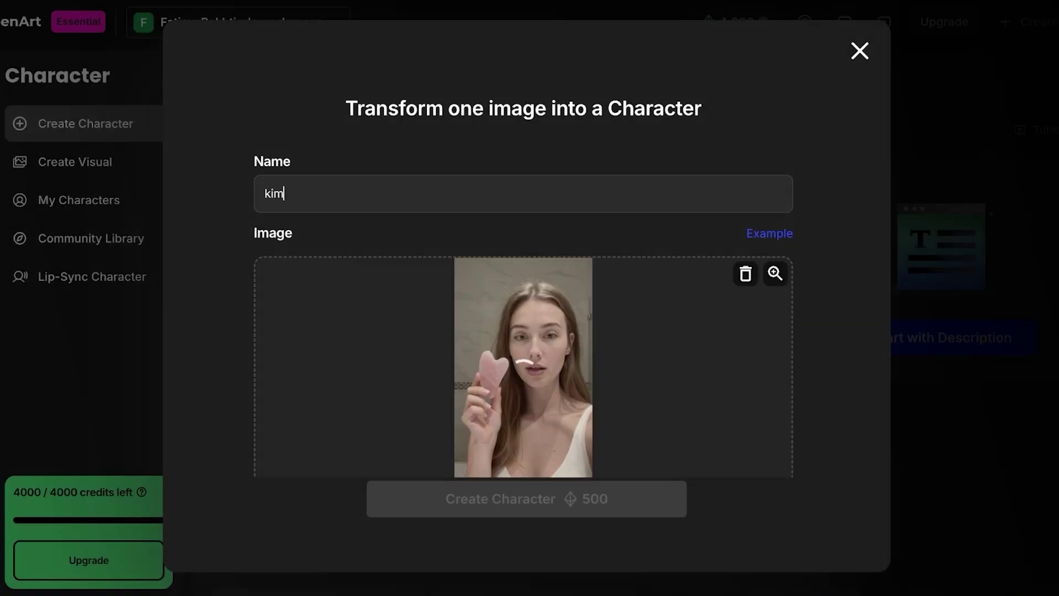
left_click(770, 233)
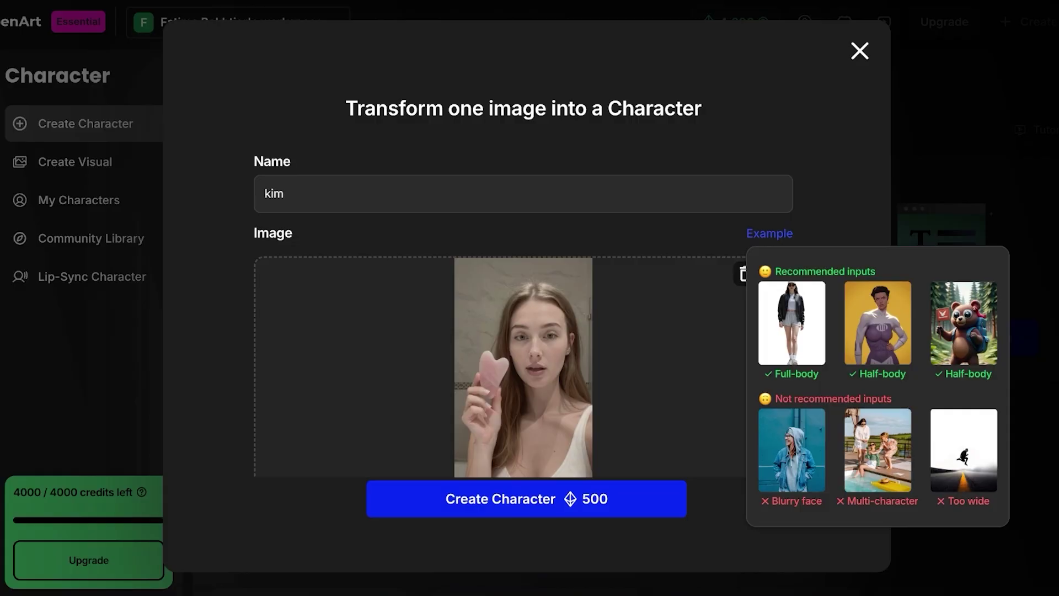
left_click(525, 500)
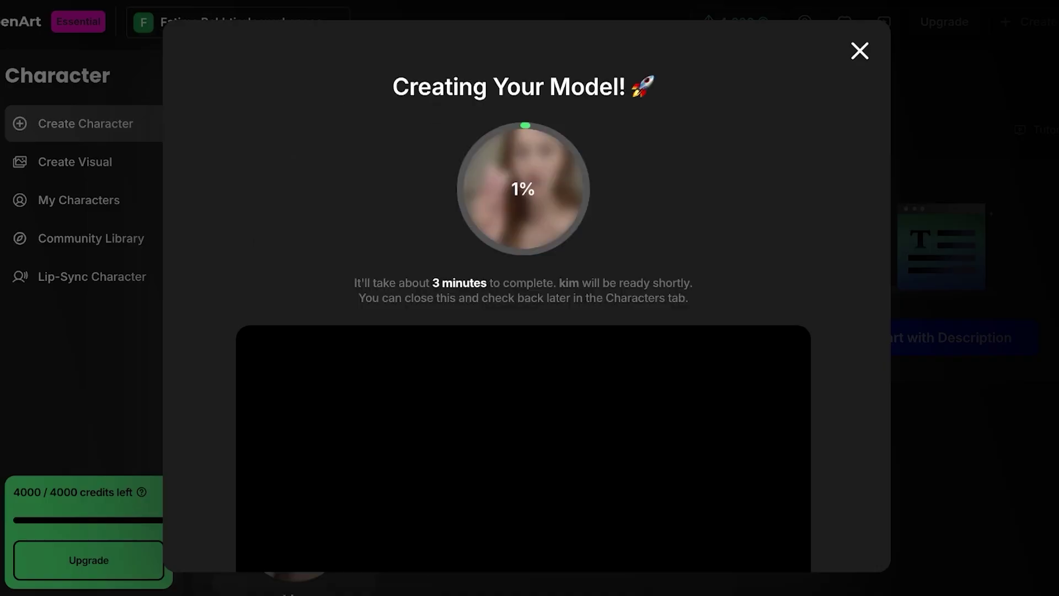
scroll(523, 309, "down", 1)
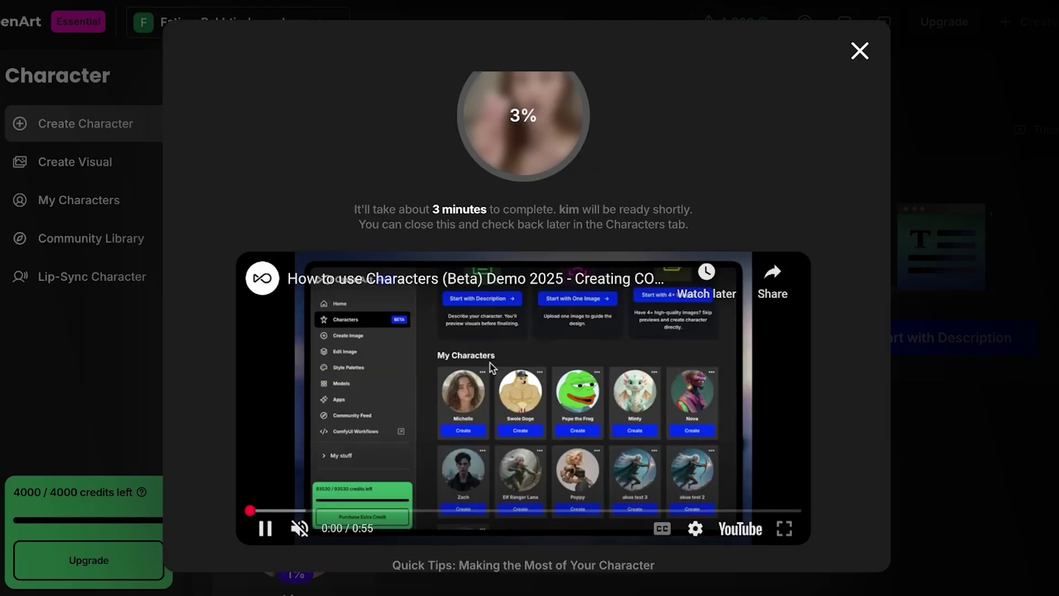
scroll(523, 309, "up", 1)
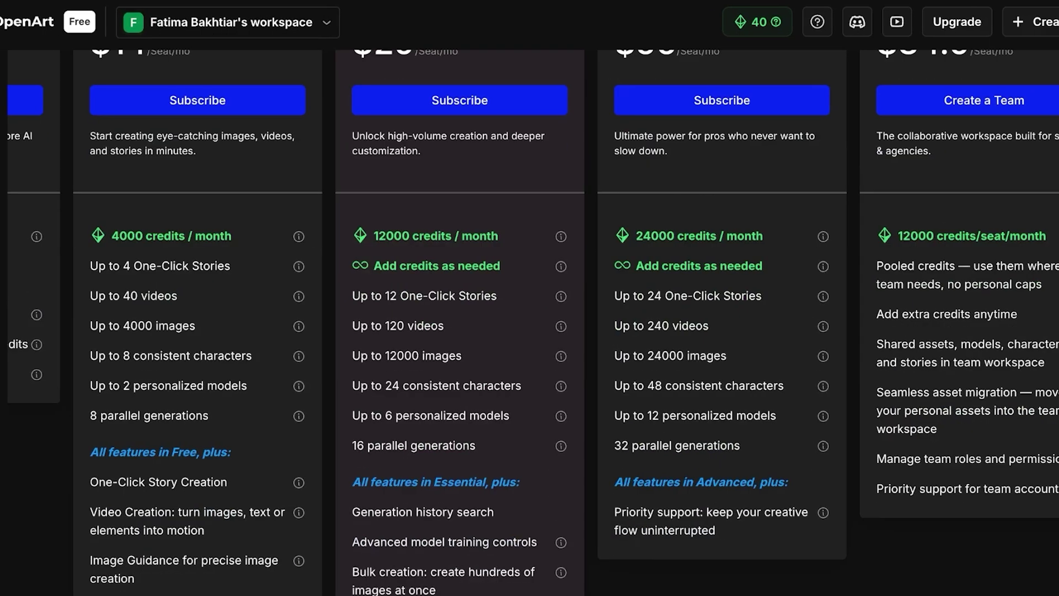
- Examine the monthly prices, credits and features of the Essential, Advanced, Infinite and Team plans
scroll(551, 331, "down", 15)
scroll(552, 331, "up", 15)
scroll(551, 331, "up", 10)
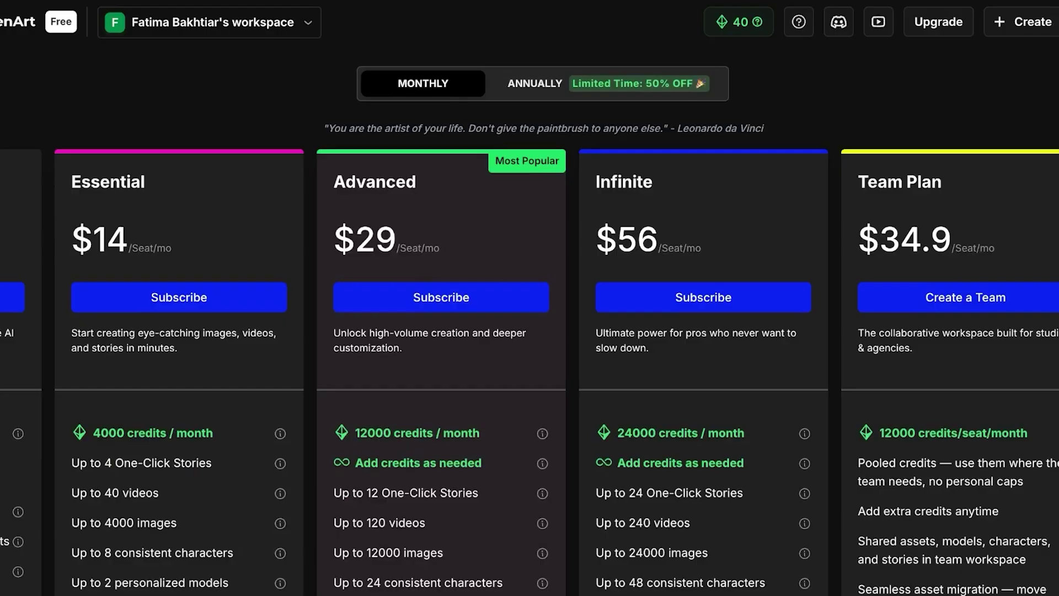
scroll(529, 324, "down", 3)
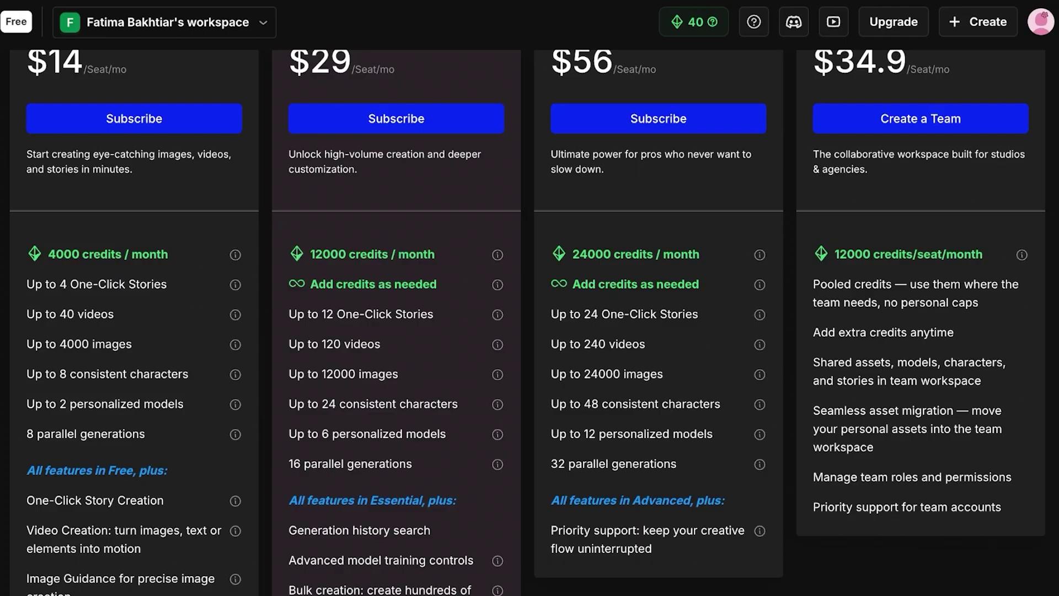
- Review the features of the Essential, Advanced, Infinite and Team plans and compare their prices under annual billing
scroll(530, 321, "down", 1)
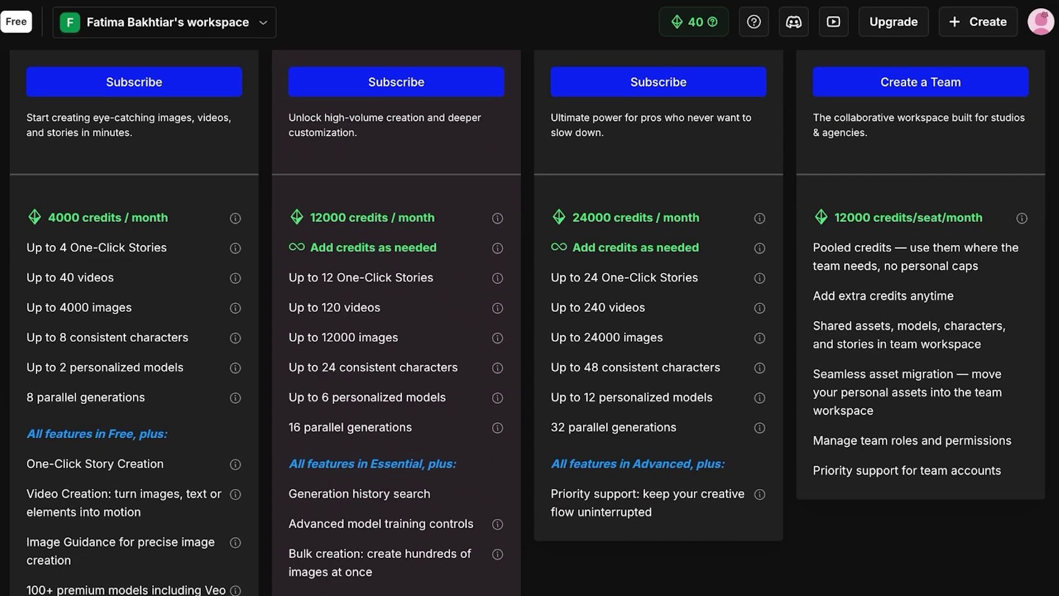
scroll(529, 320, "up", 3)
scroll(530, 320, "up", 1)
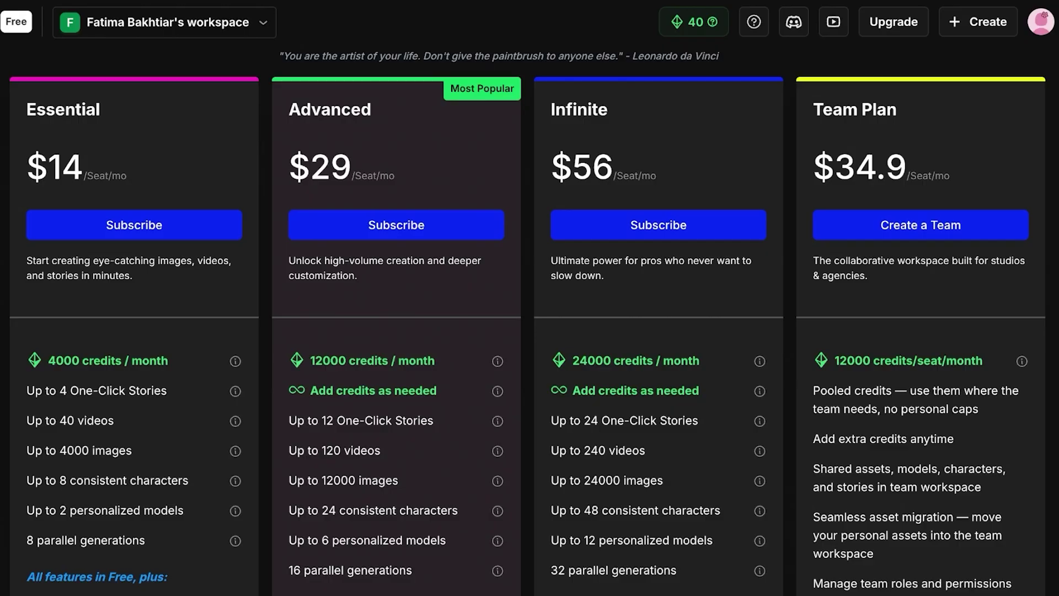
scroll(529, 323, "up", 2)
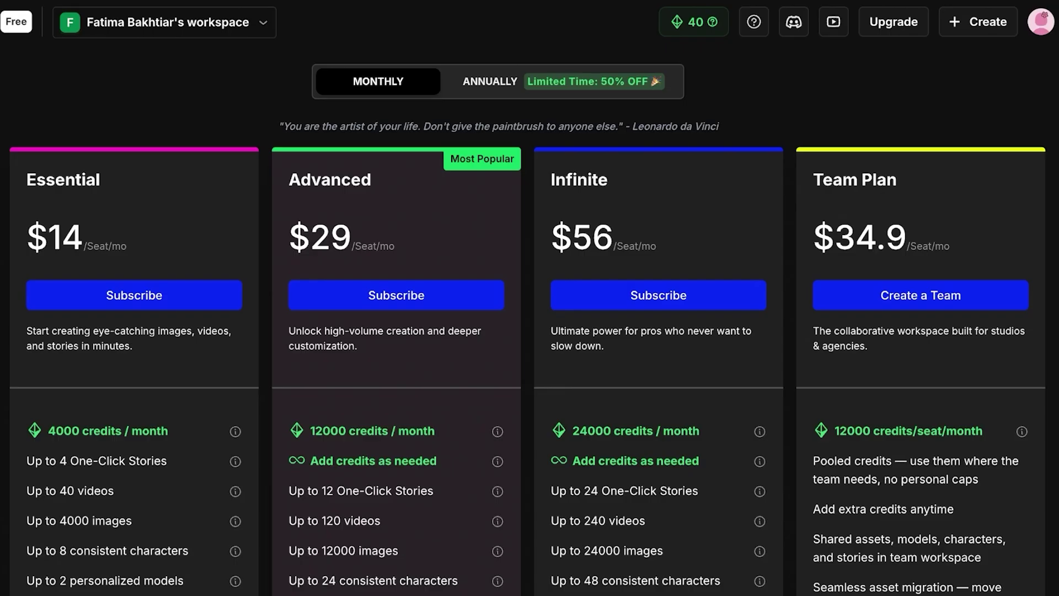
left_click(564, 81)
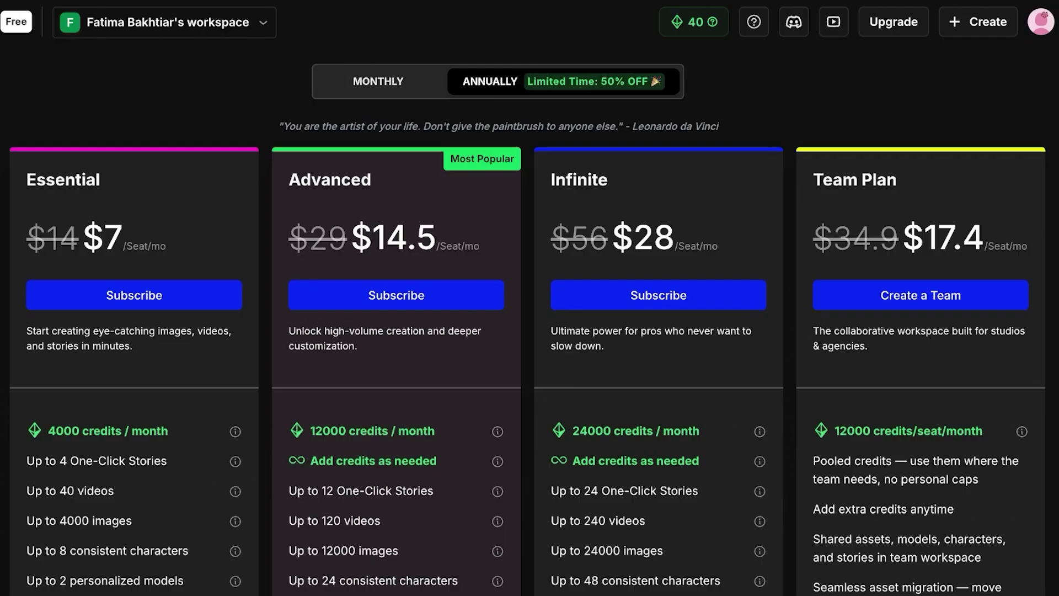
scroll(527, 325, "down", 1)
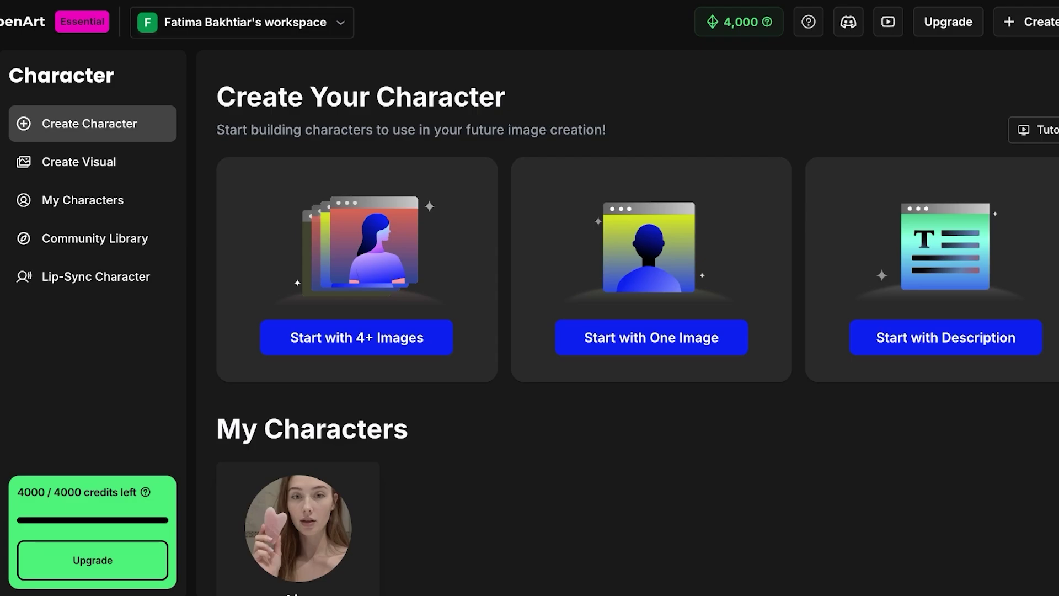
scroll(530, 331, "down", 5)
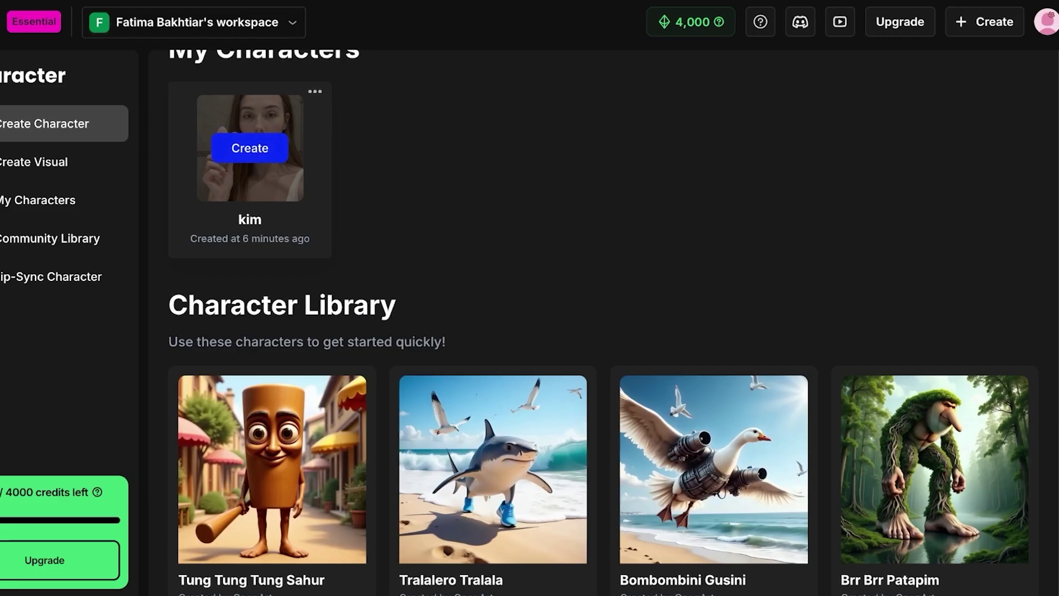
left_click(257, 147)
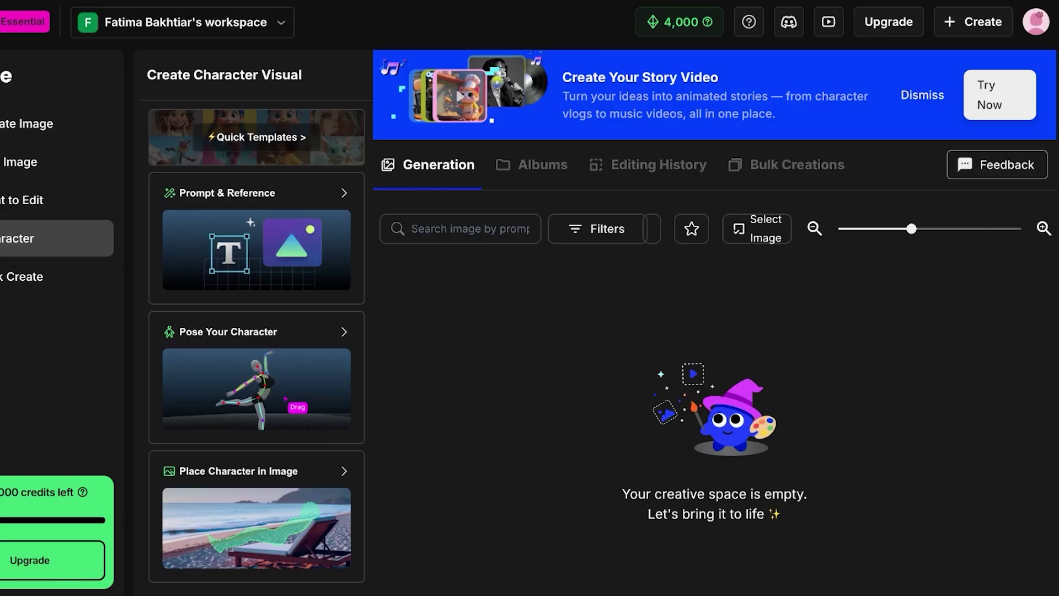
left_click(256, 249)
left_click(254, 276)
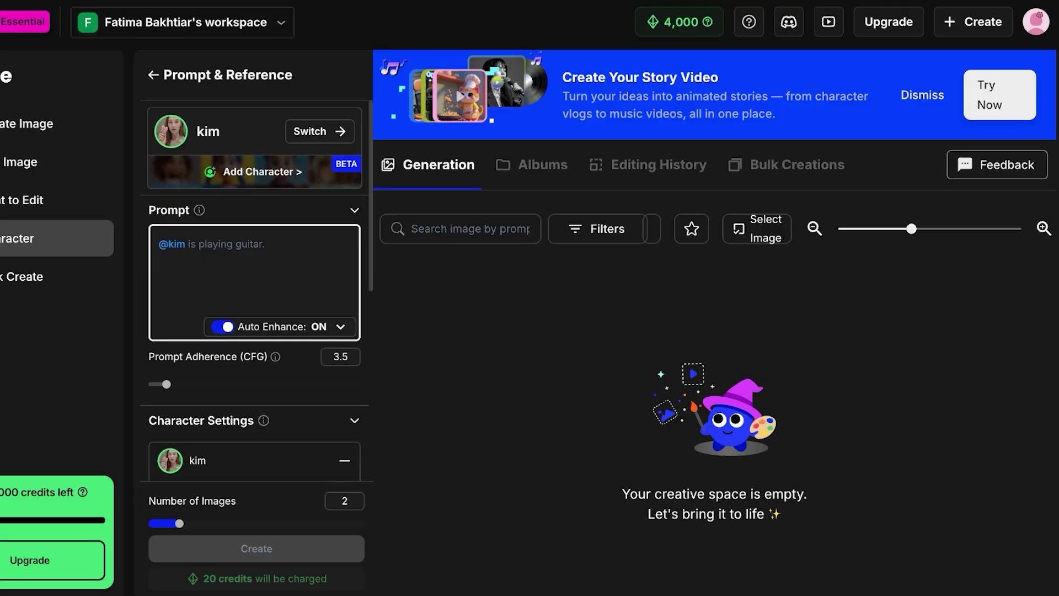
type("is on a date in a fancy din")
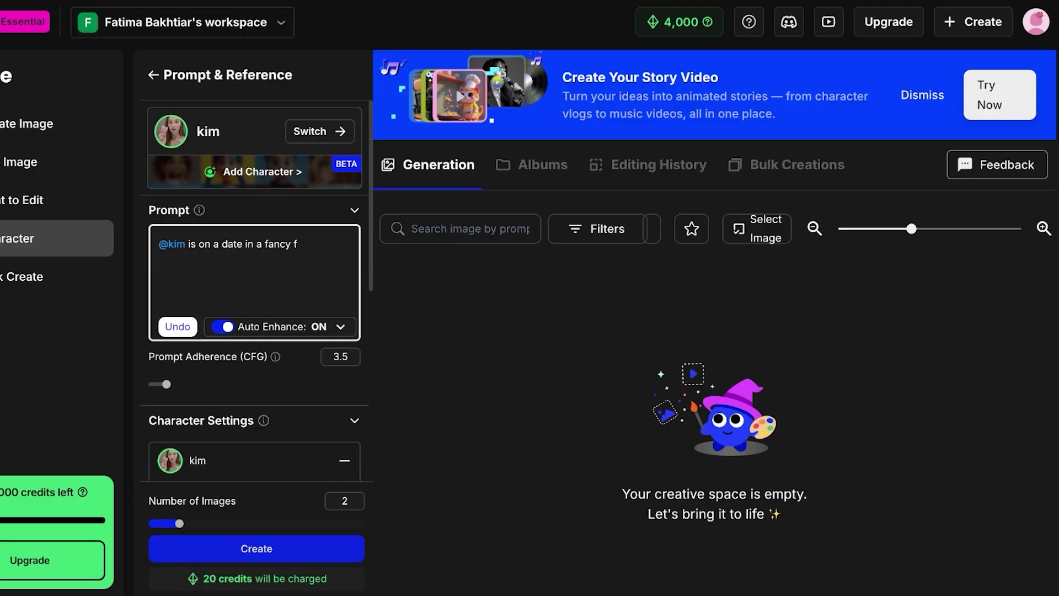
key("BackSpace")
key("BackSpace")
key("BackSpace")
type("restauraunt")
- Turn off keeping kim's clothes the same, expand the advanced settings, and generate the two images
mouse_move(275, 356)
left_click(334, 356)
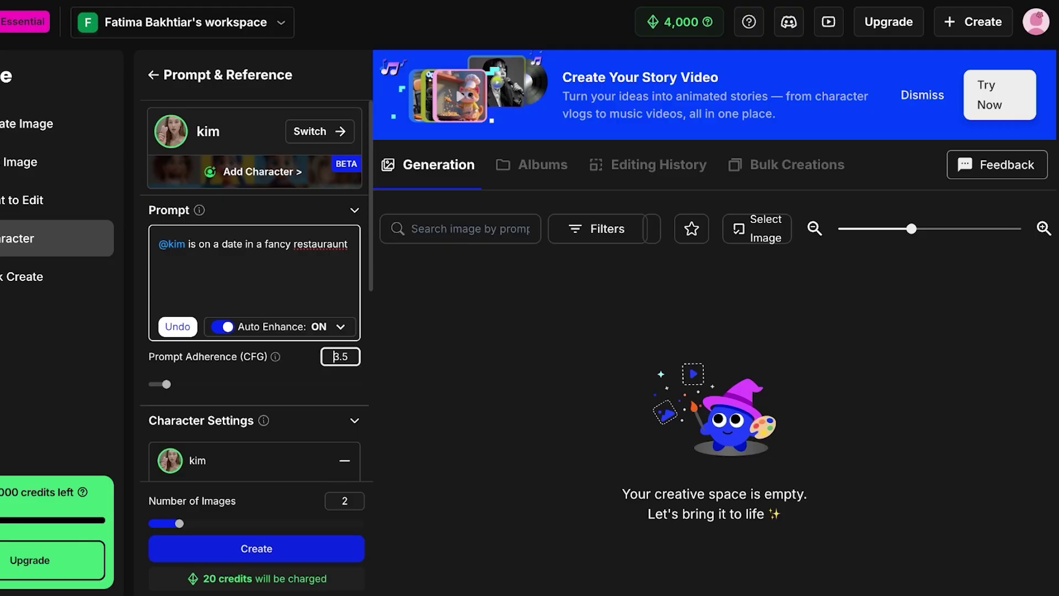
scroll(254, 293, "down", 3)
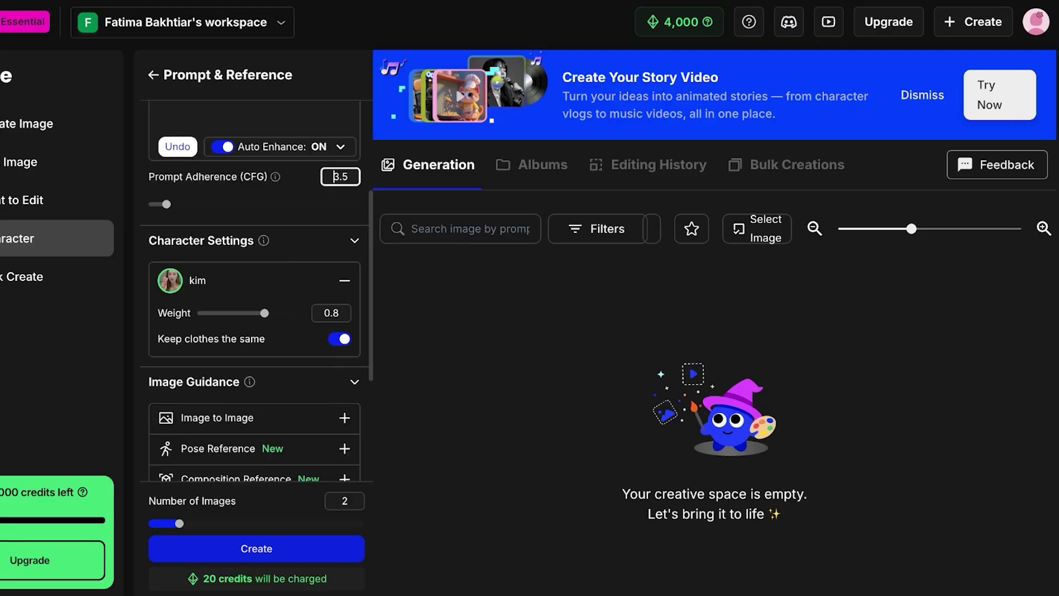
left_click(340, 339)
scroll(254, 293, "down", 1)
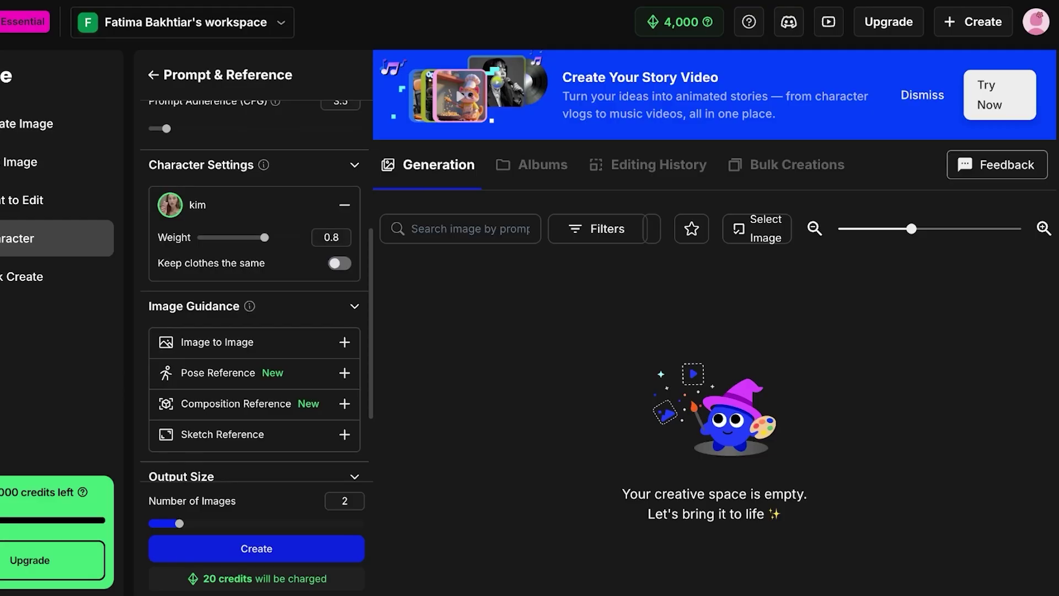
scroll(254, 293, "down", 2)
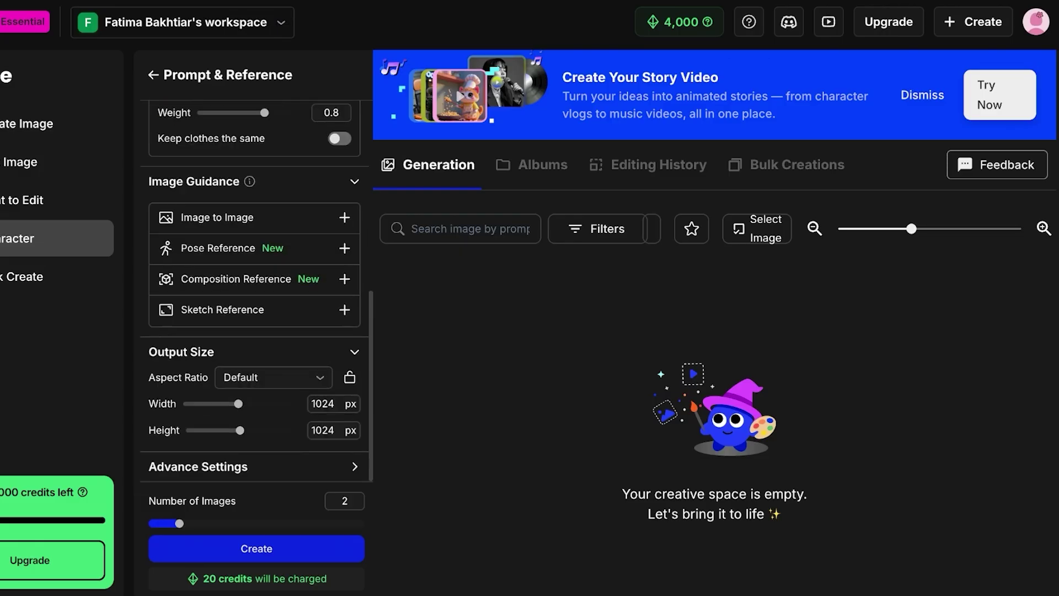
left_click(355, 467)
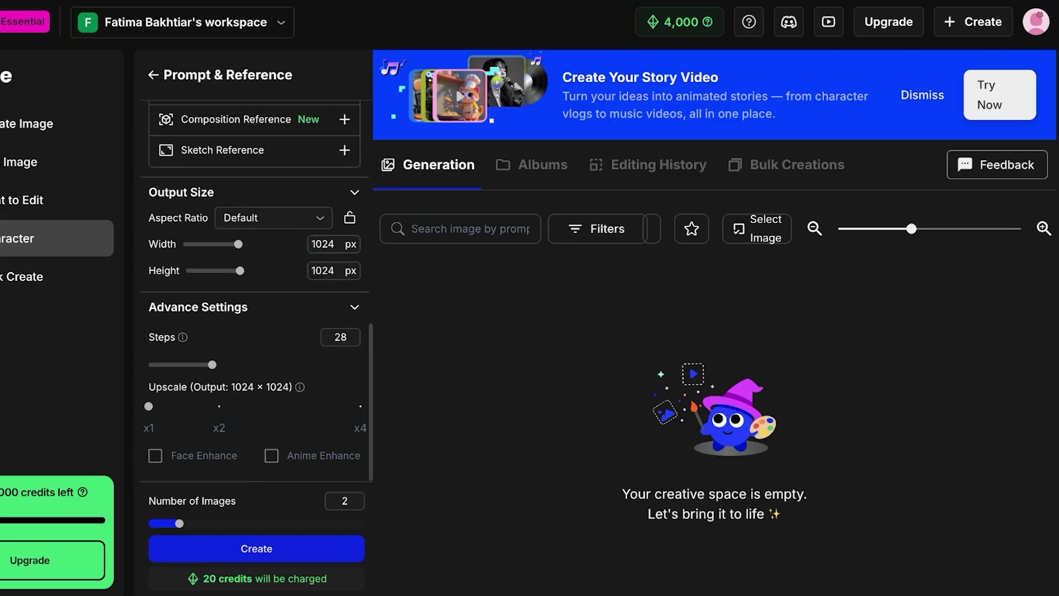
left_click(257, 549)
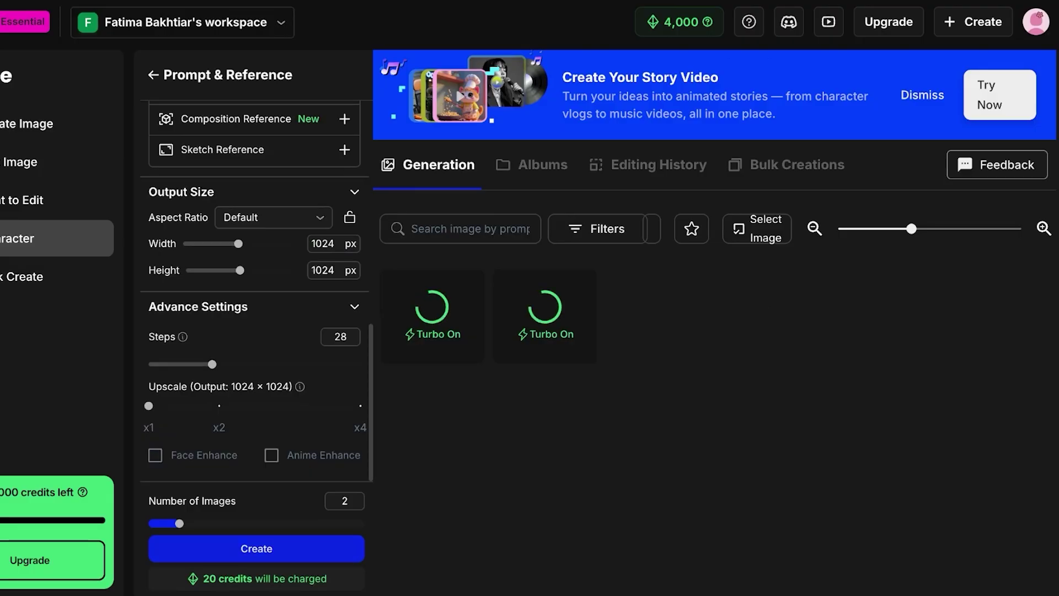
- View both generated restaurant images of kim enlarged, compare them, and close the preview
scroll(255, 290, "up", 10)
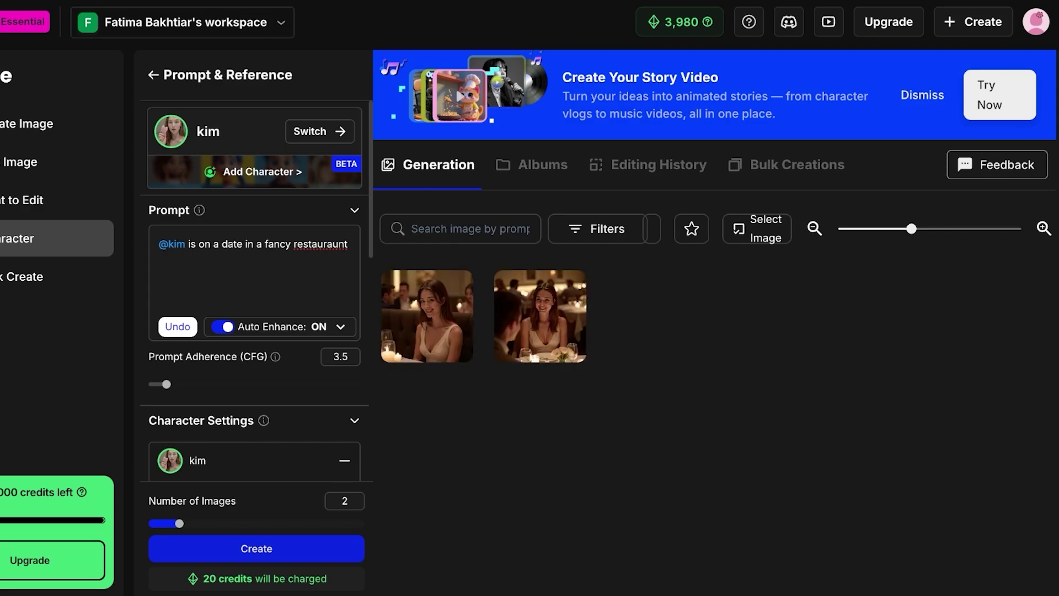
left_click(419, 312)
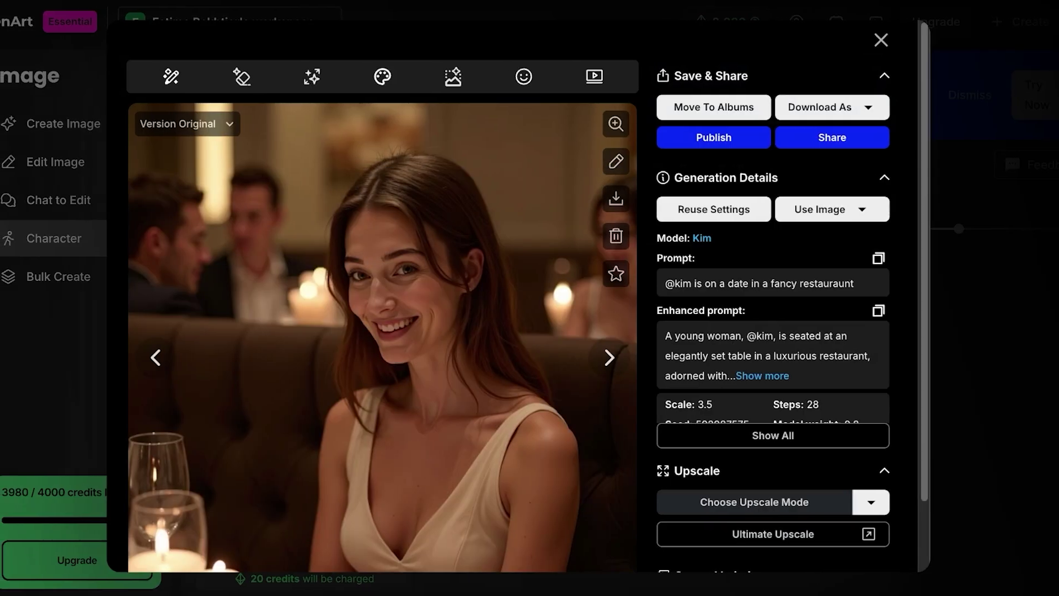
left_click(609, 357)
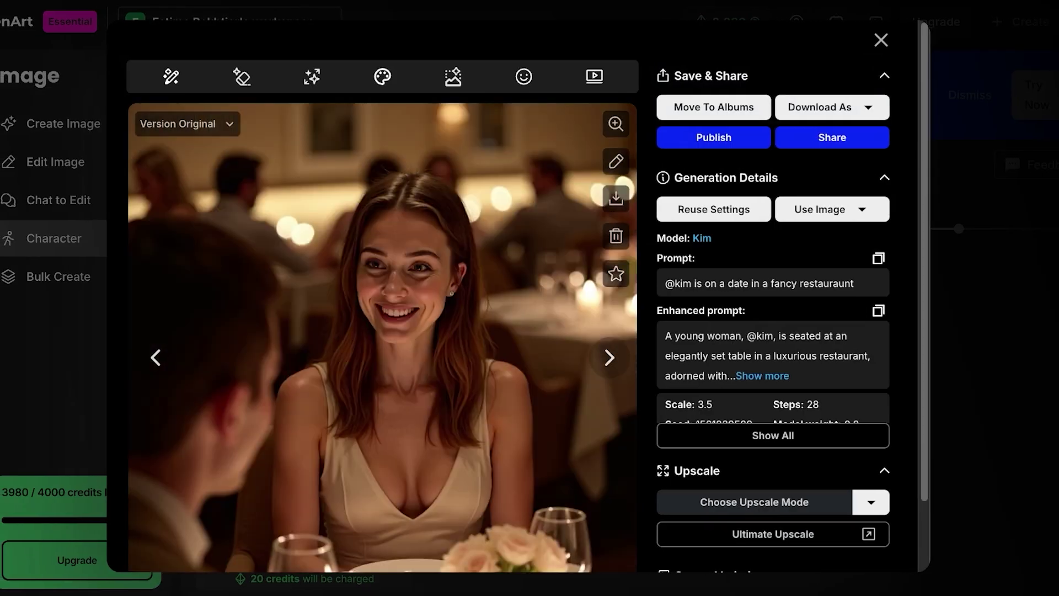
left_click(609, 358)
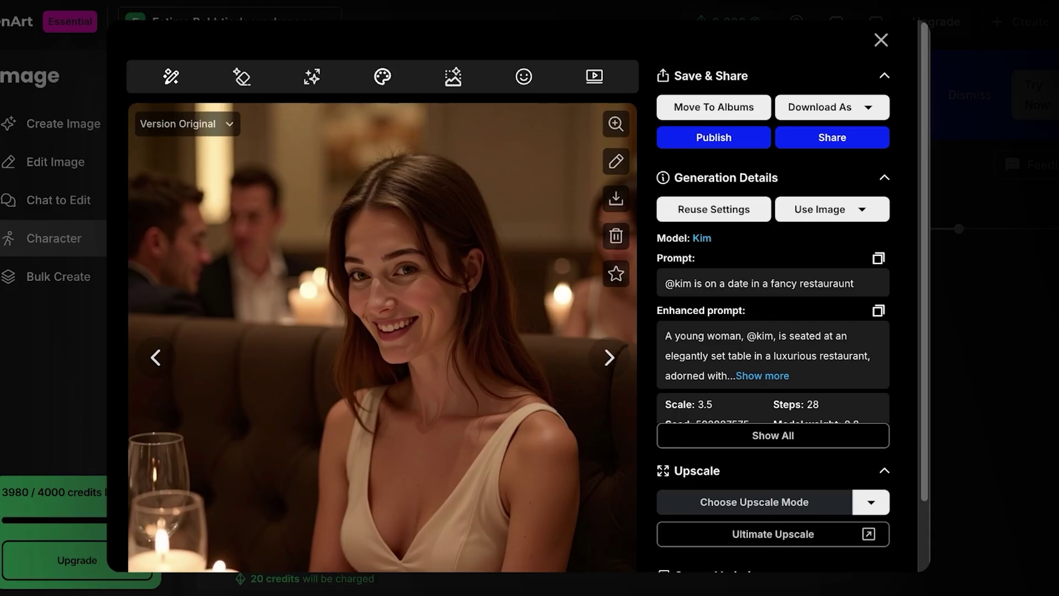
left_click(609, 357)
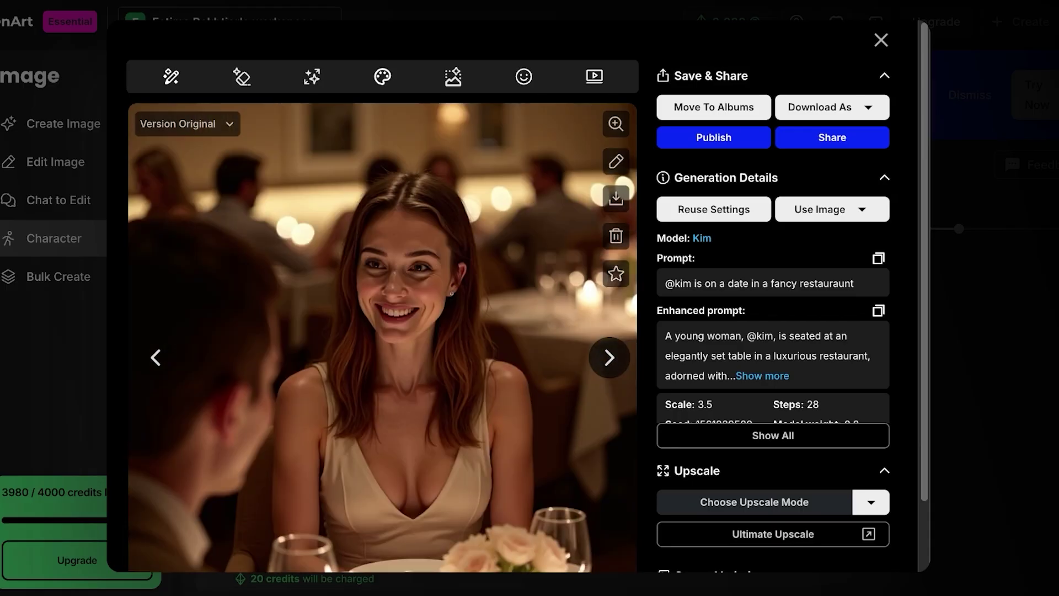
key("Escape")
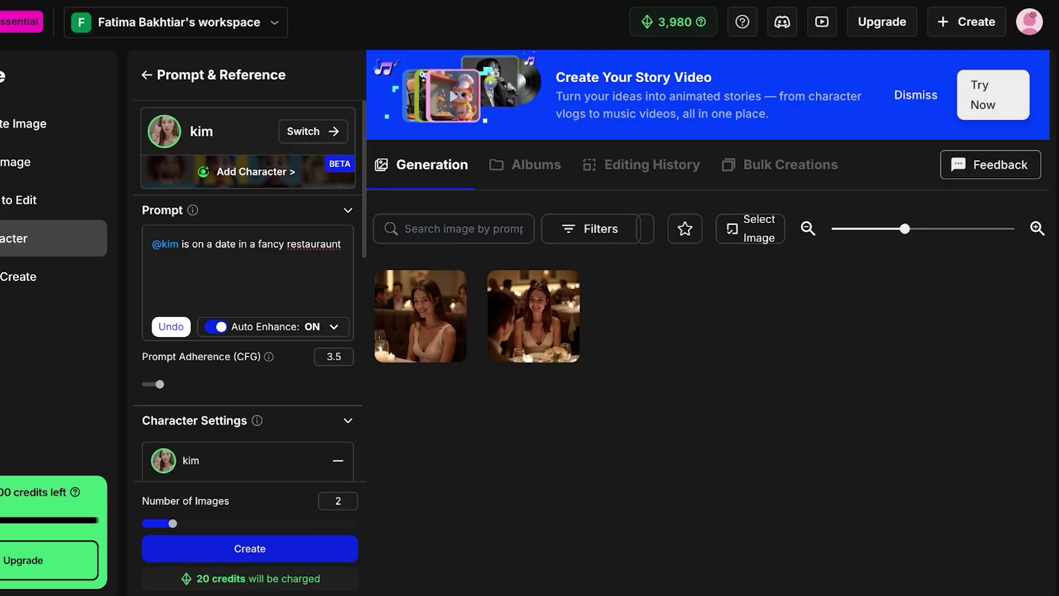
- Look at the Pose Your Character editor and its 3D mannequin from another angle, without updating the pose
left_click(146, 75)
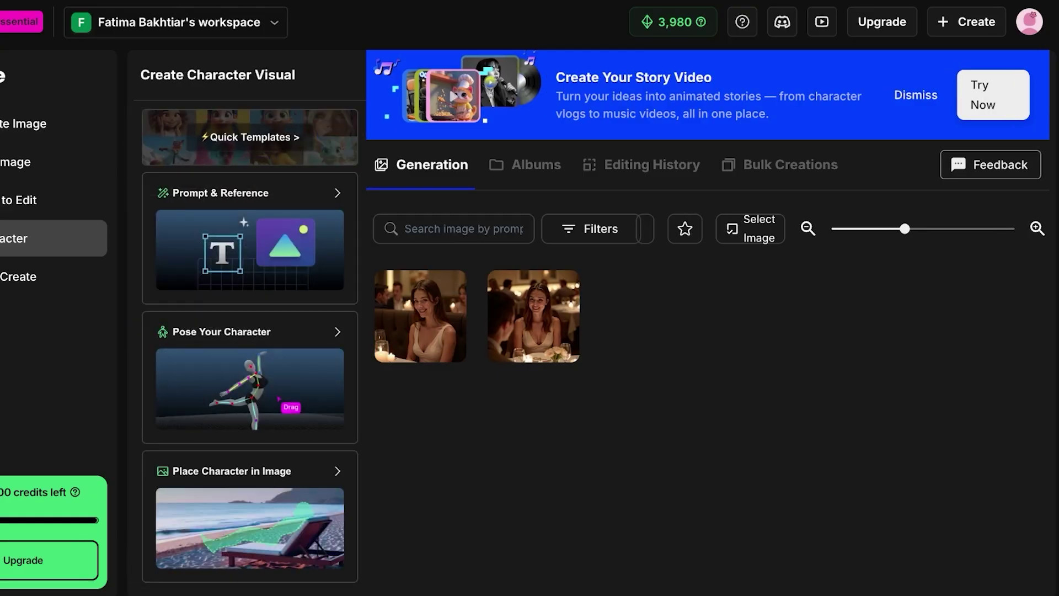
left_click(222, 332)
left_click(231, 327)
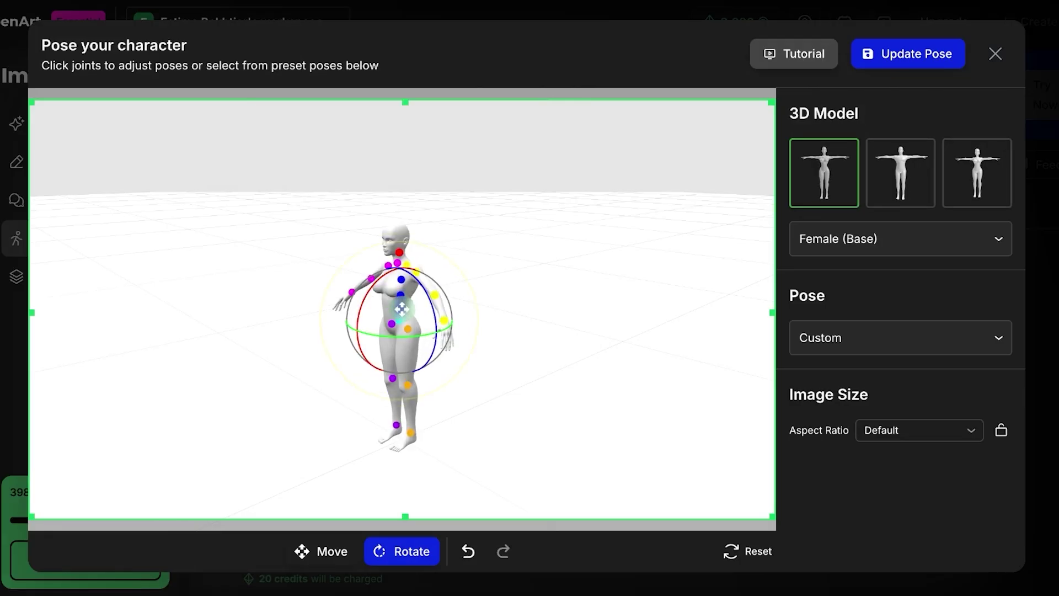
left_click_drag(474, 353, 629, 359)
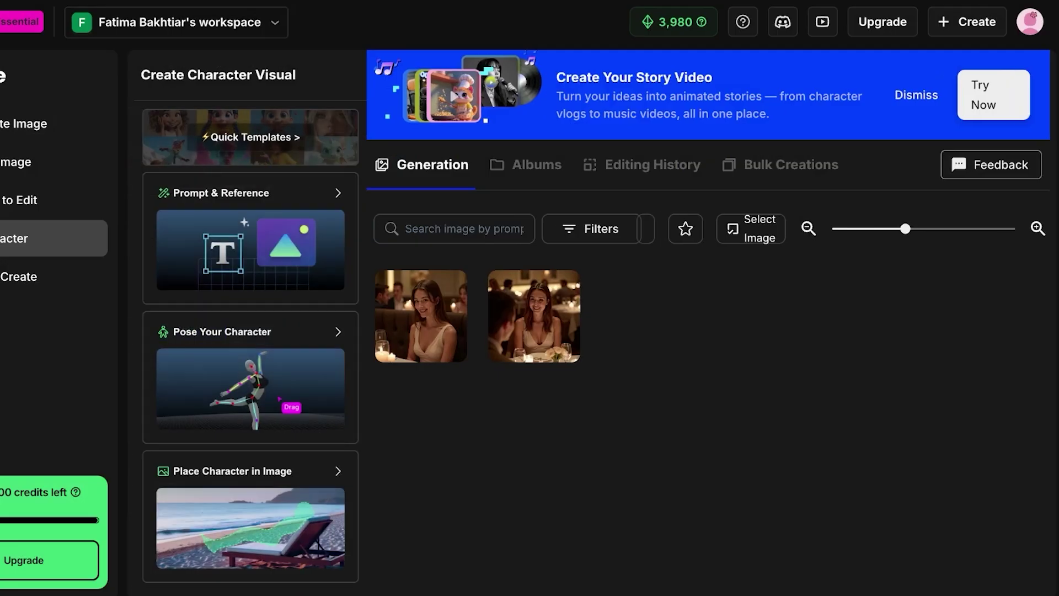
- Place kim in the sample cherry-blossom street image, using a smaller placement area on the right side of the path, and save the placement
left_click(251, 471)
left_click(249, 335)
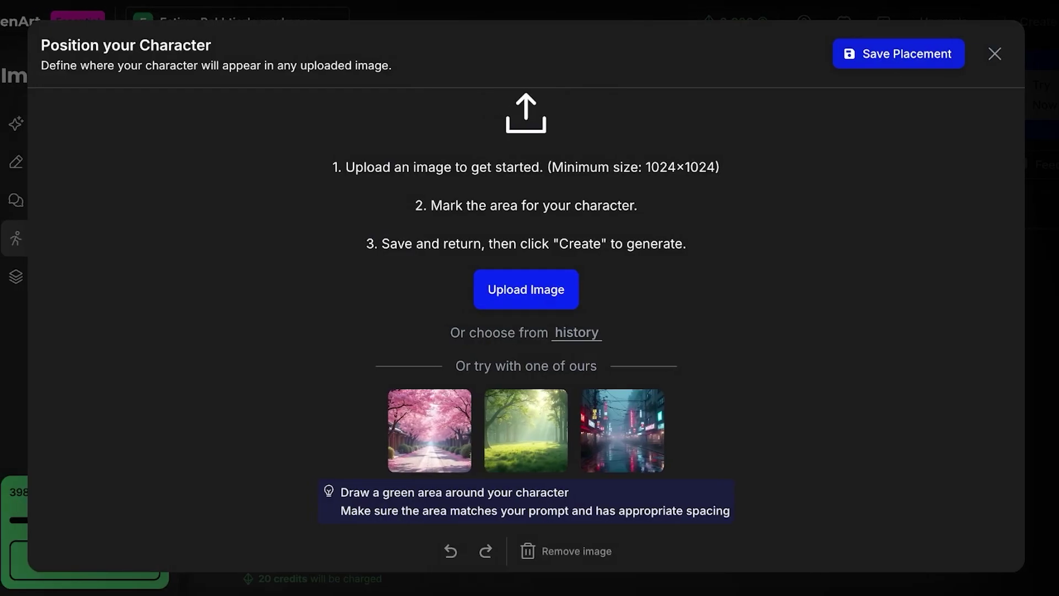
left_click(429, 431)
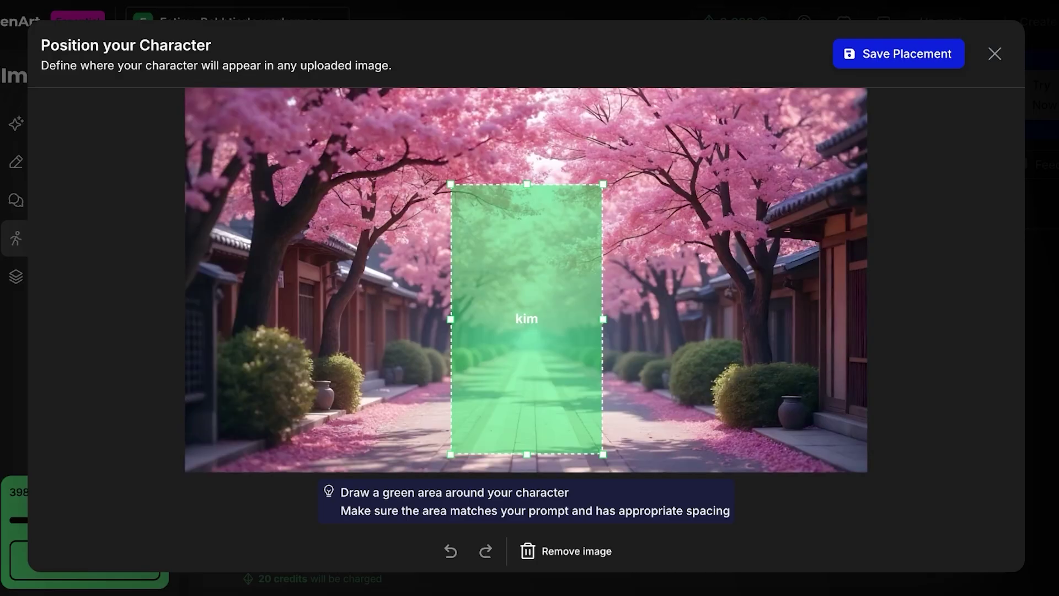
left_click_drag(527, 319, 661, 324)
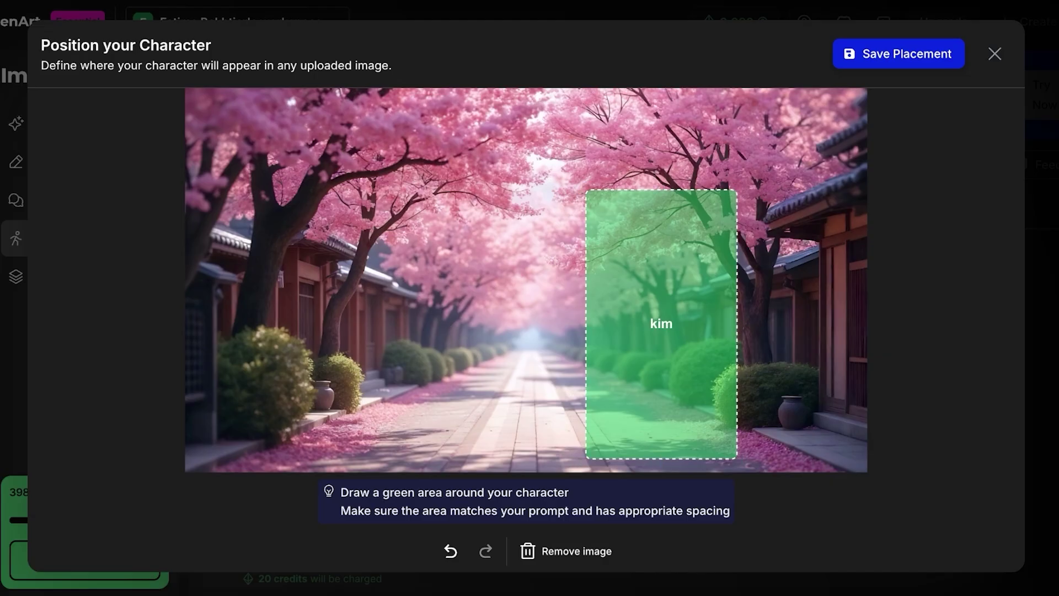
left_click_drag(586, 191, 601, 223)
left_click_drag(736, 223, 708, 271)
left_click_drag(655, 367, 638, 331)
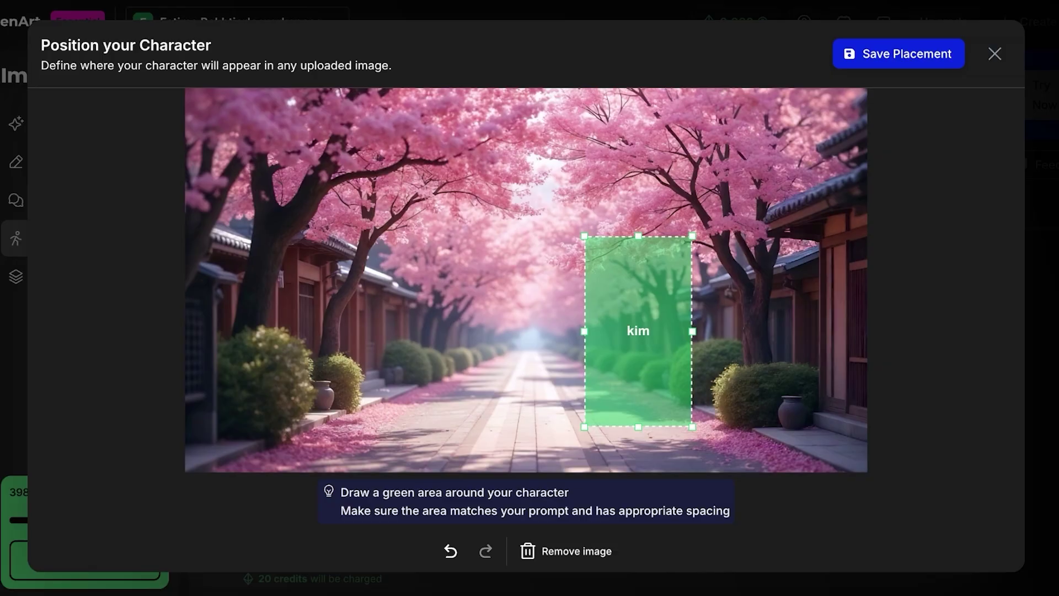
left_click(899, 54)
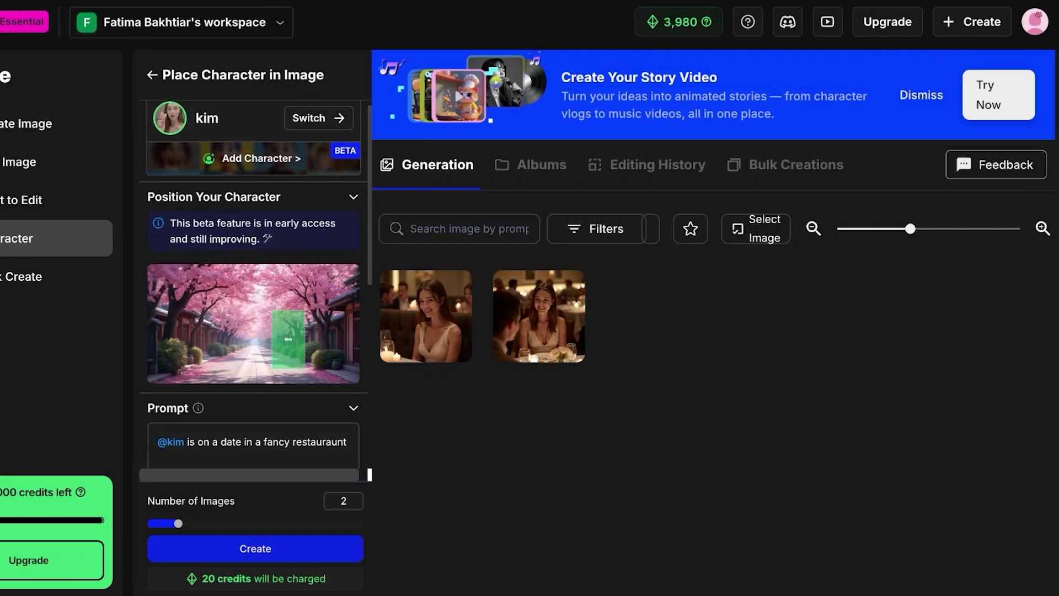
scroll(254, 381, "down", 1)
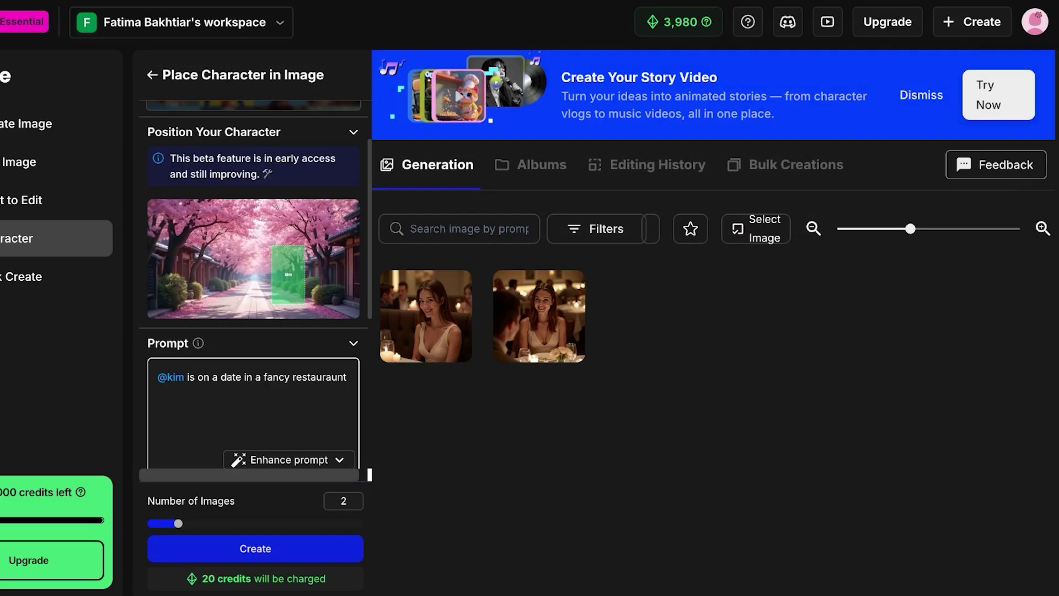
left_click_drag(185, 378, 364, 380)
key("BackSpace")
type("is walking")
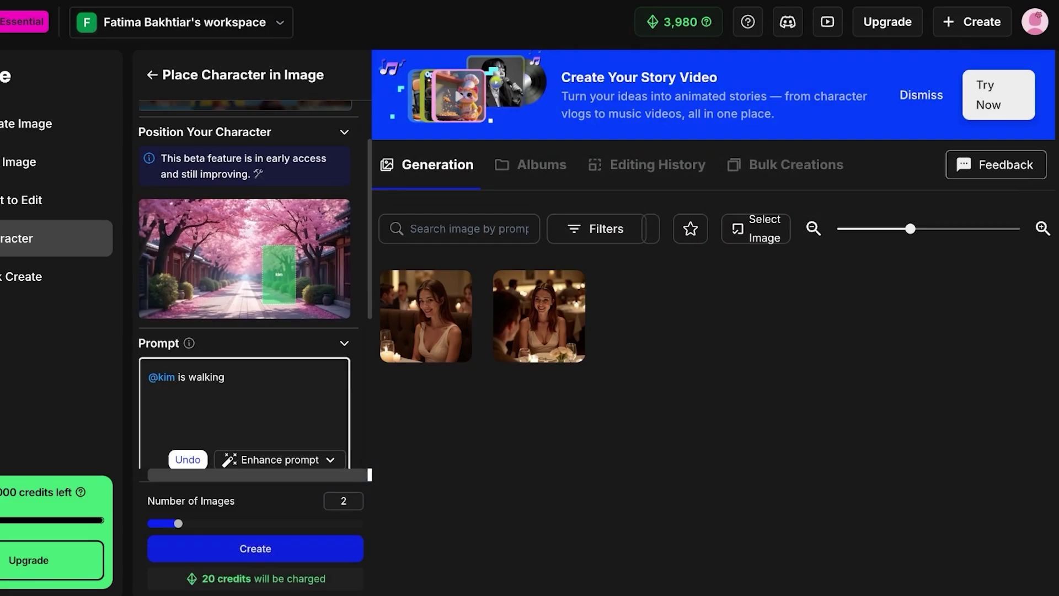
- Turn off keeping kim's clothes the same, collapse the character settings, and set the prompt adherence to 30
scroll(249, 284, "down", 4)
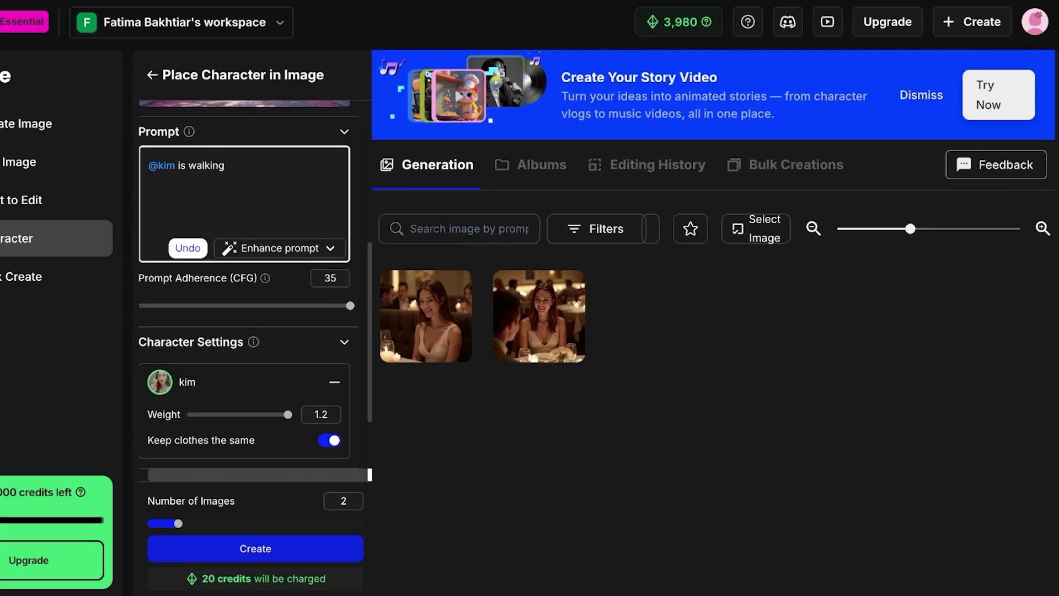
left_click(330, 435)
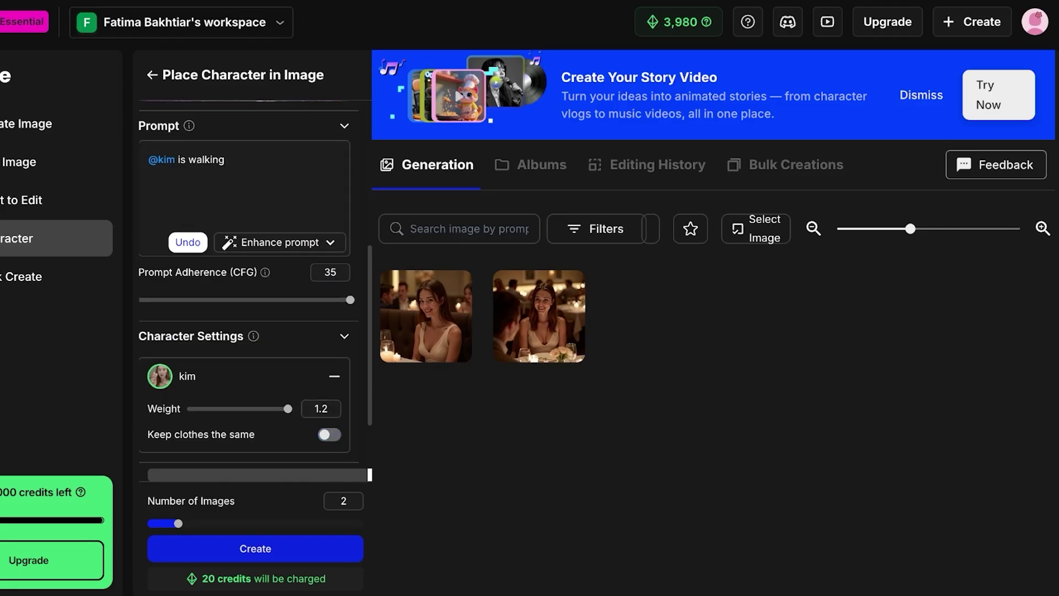
mouse_move(288, 409)
left_mouse_down()
mouse_move(255, 409)
mouse_move(288, 408)
left_mouse_up()
left_click(345, 336)
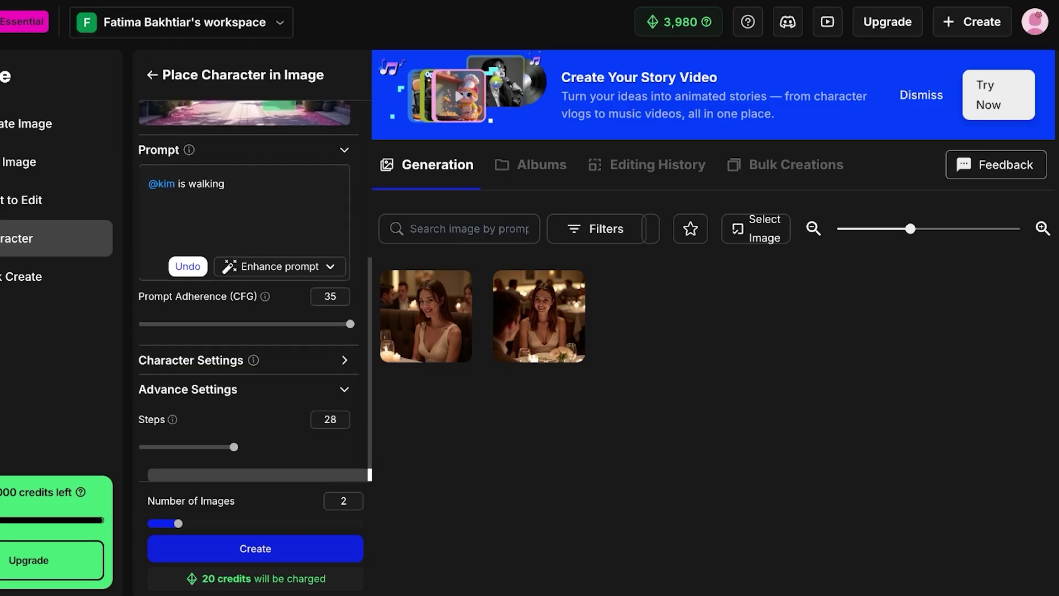
left_click_drag(351, 324, 208, 336)
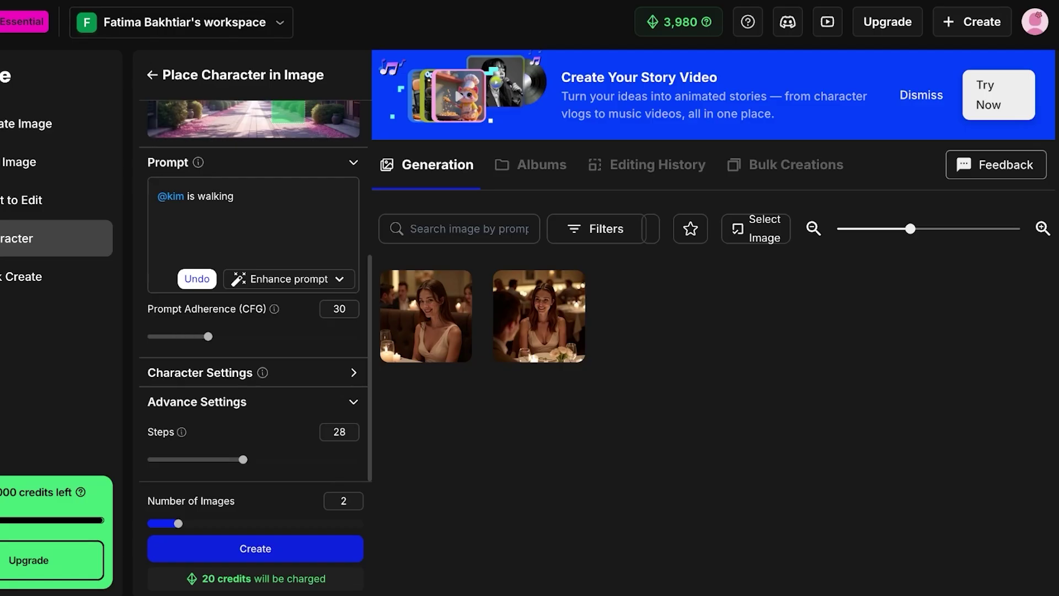
- Generate two images of kim walking in the cherry-blossom street and view the first finished one enlarged
left_click(255, 549)
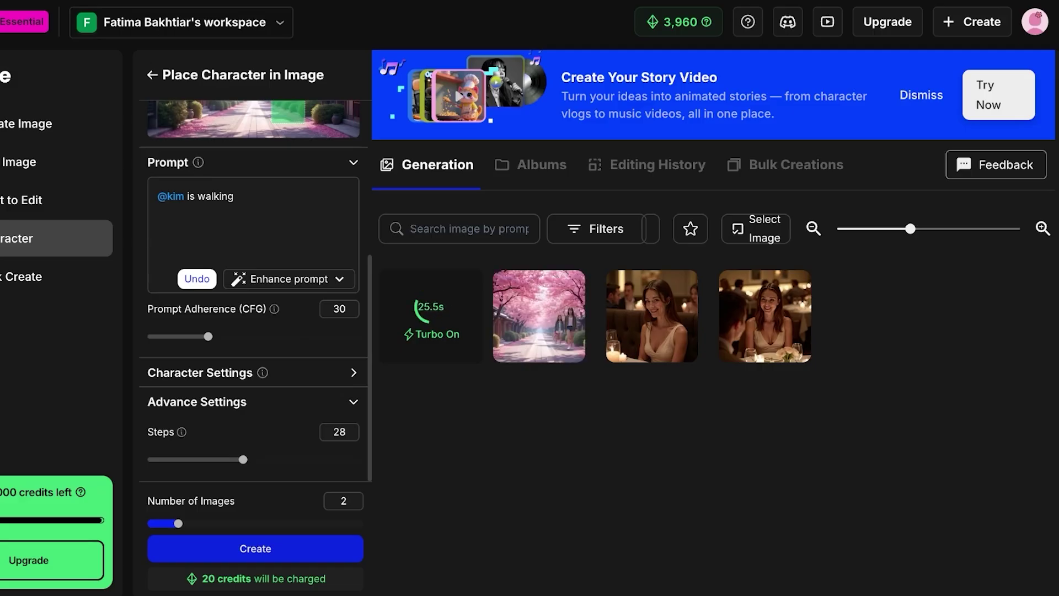
left_click(540, 316)
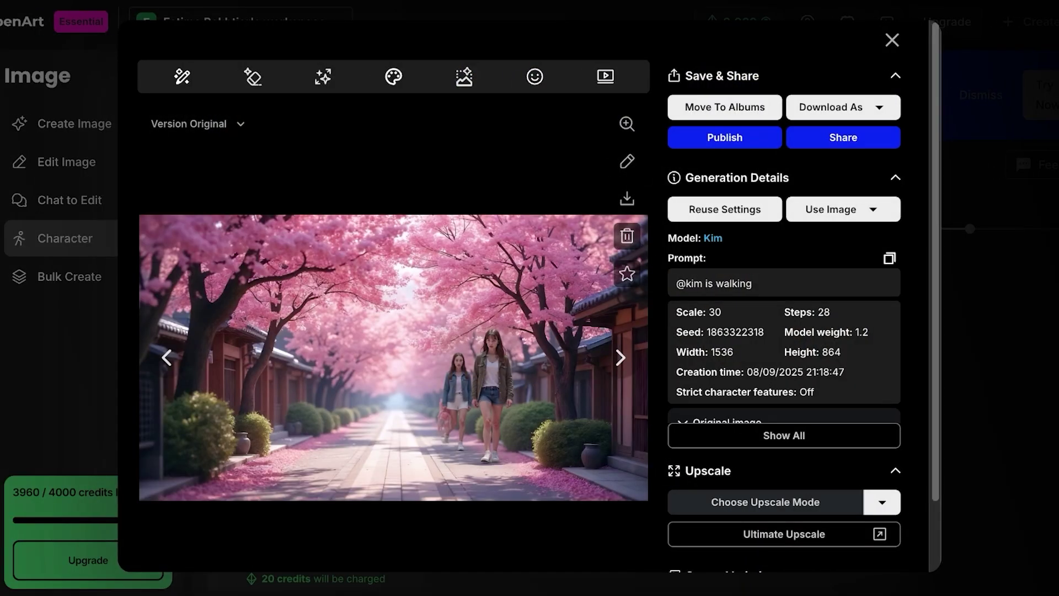
key("Escape")
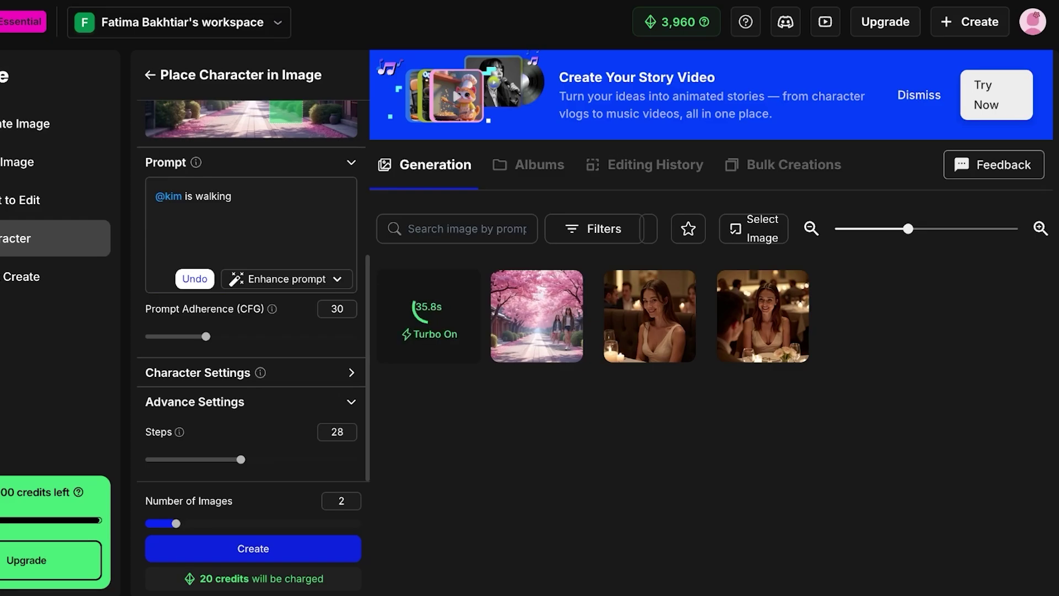
- View the second generated street image enlarged with its generation details, close it, and go to the home page
mouse_move(529, 326)
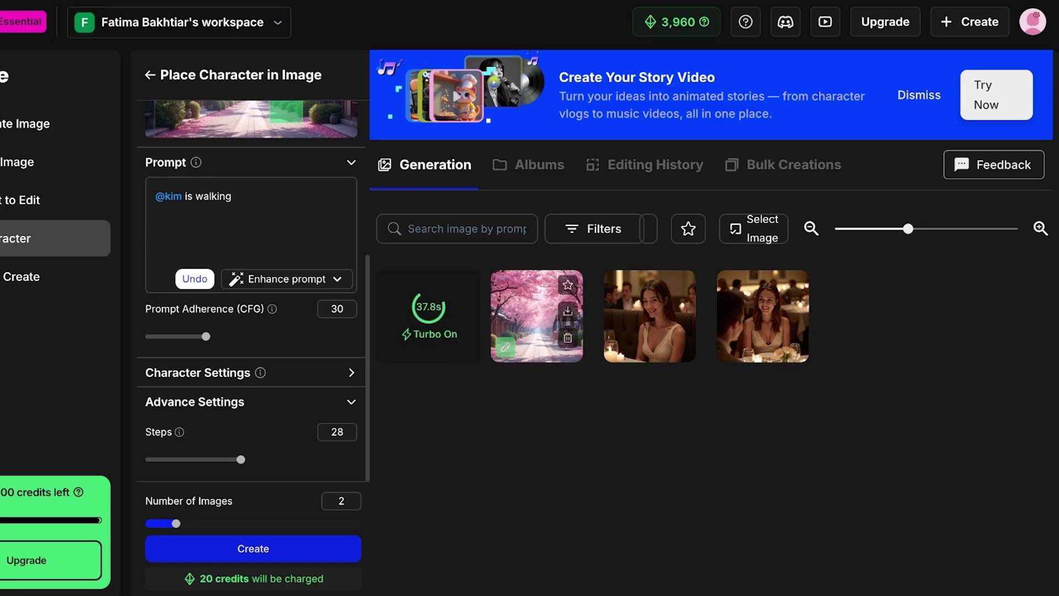
mouse_move(429, 316)
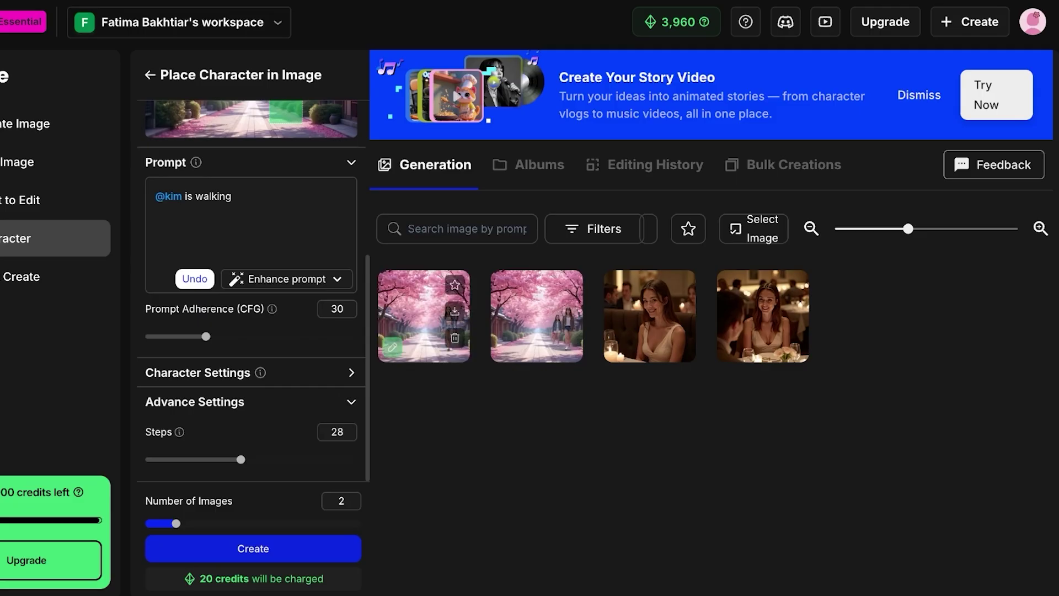
left_click(430, 320)
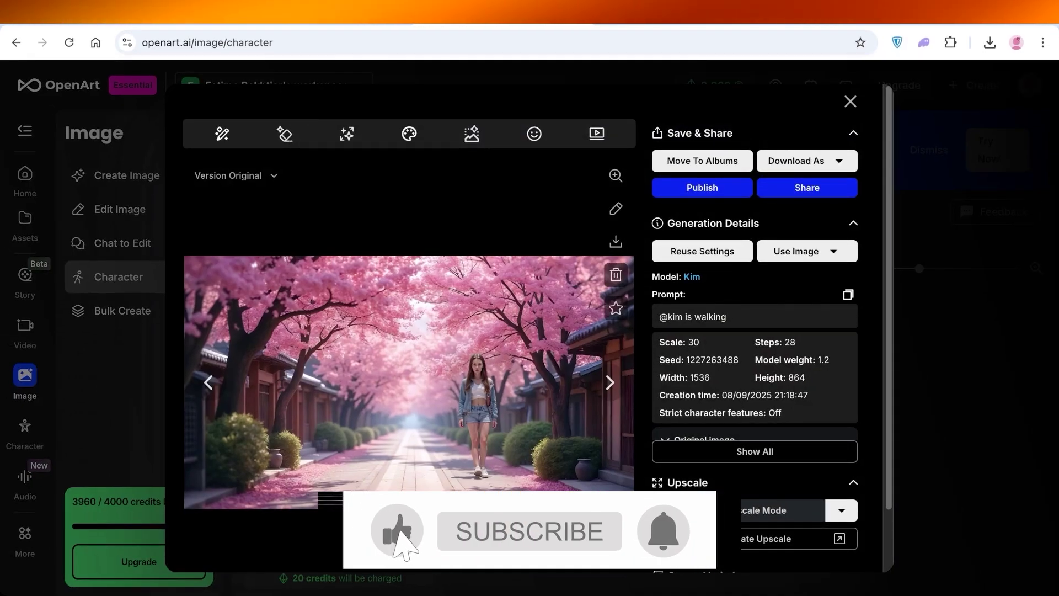
key("Escape")
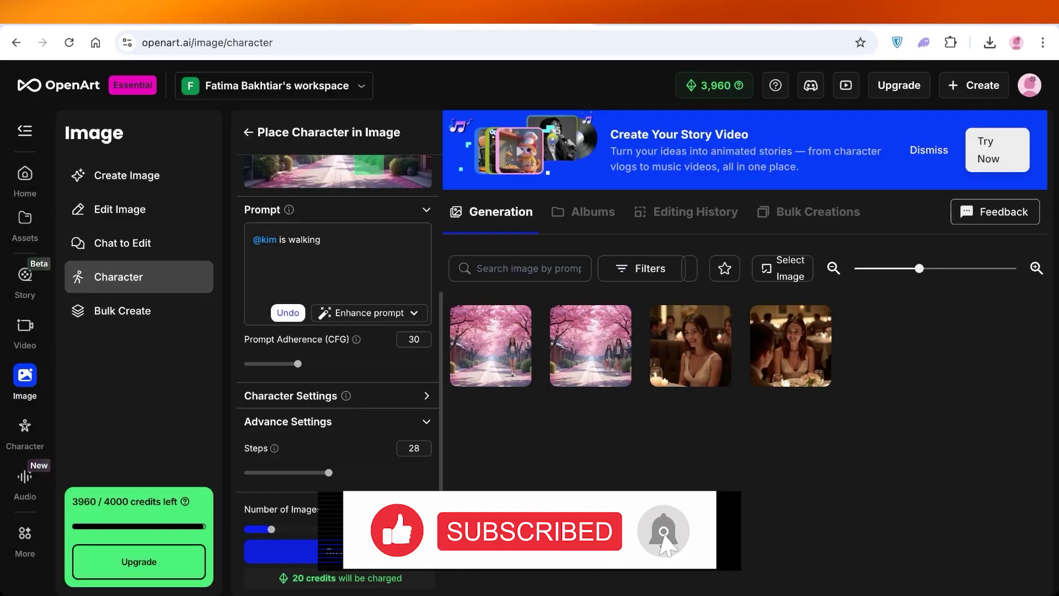
left_click(25, 180)
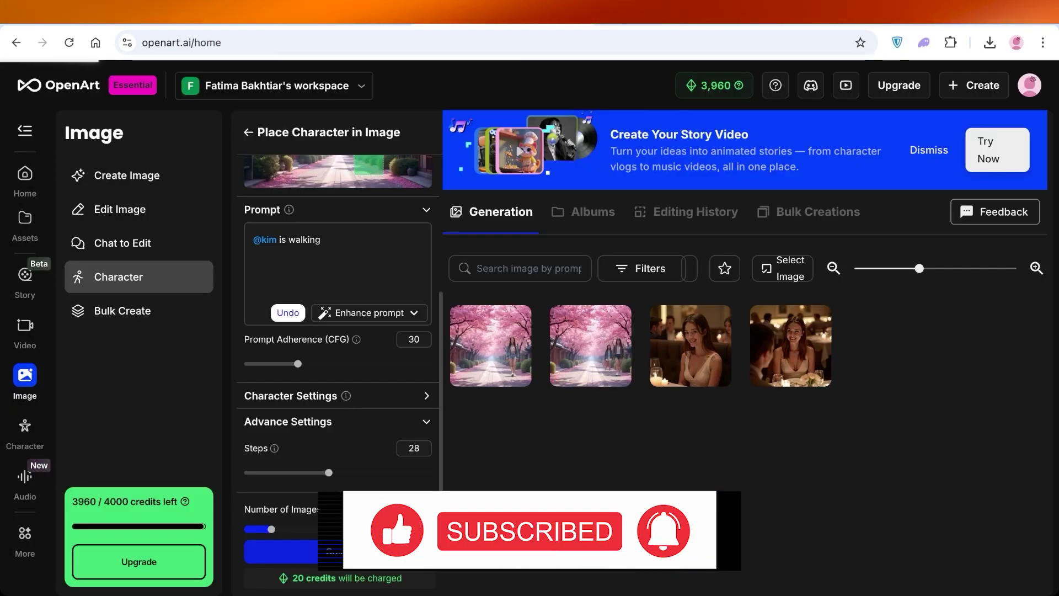